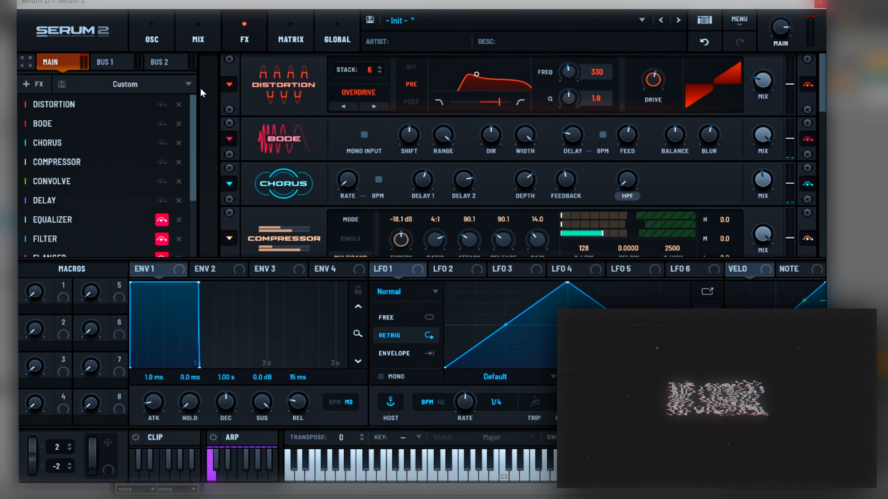
{"action": "scroll", "coordinate": [140, 147], "scroll_direction": "down", "scroll_amount": 3}
{"action": "scroll", "coordinate": [125, 142], "scroll_direction": "up", "scroll_amount": 3}
{"action": "scroll", "coordinate": [111, 169], "scroll_direction": "down", "scroll_amount": 1}
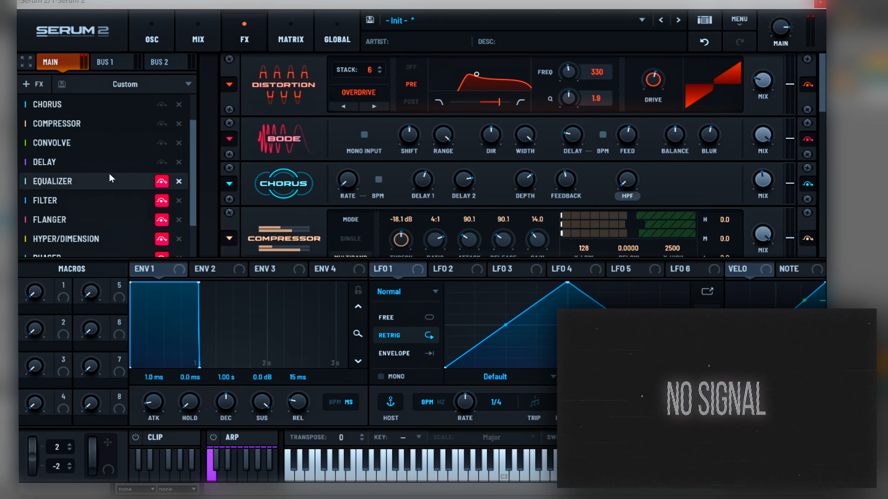
{"action": "left_click", "coordinate": [110, 181]}
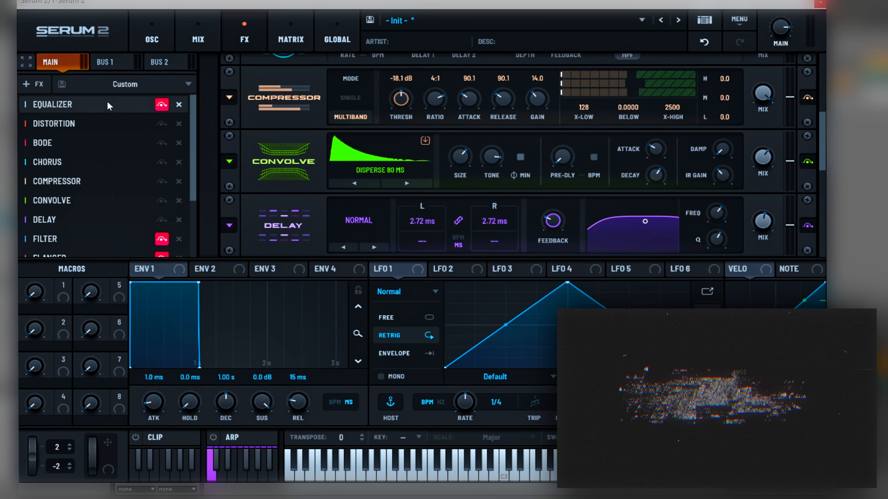
{"action": "left_click_drag", "start_coordinate": [124, 106], "coordinate": [106, 229]}
Enable the Equalizer module and load the Sonic Weaponry preset Pre-Distortion Resonance on it.
{"action": "left_click", "coordinate": [165, 221]}
{"action": "left_click", "coordinate": [118, 216]}
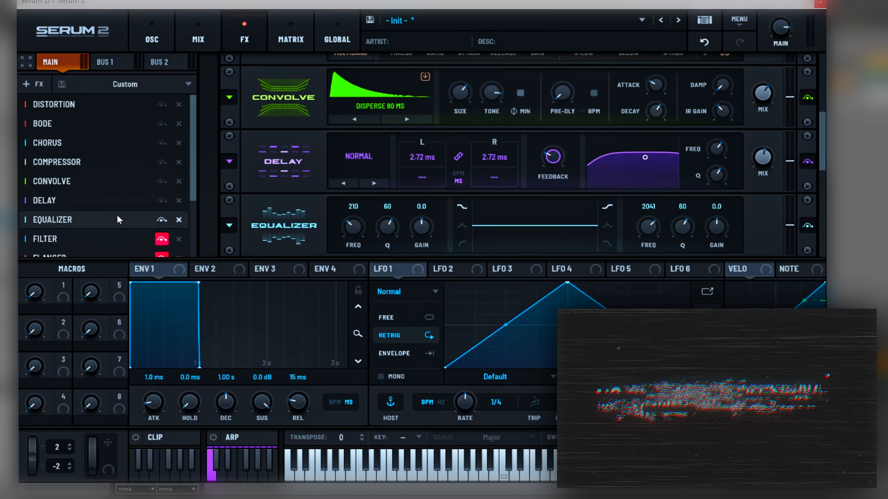
{"action": "right_click", "coordinate": [247, 228]}
{"action": "mouse_move", "coordinate": [262, 238]}
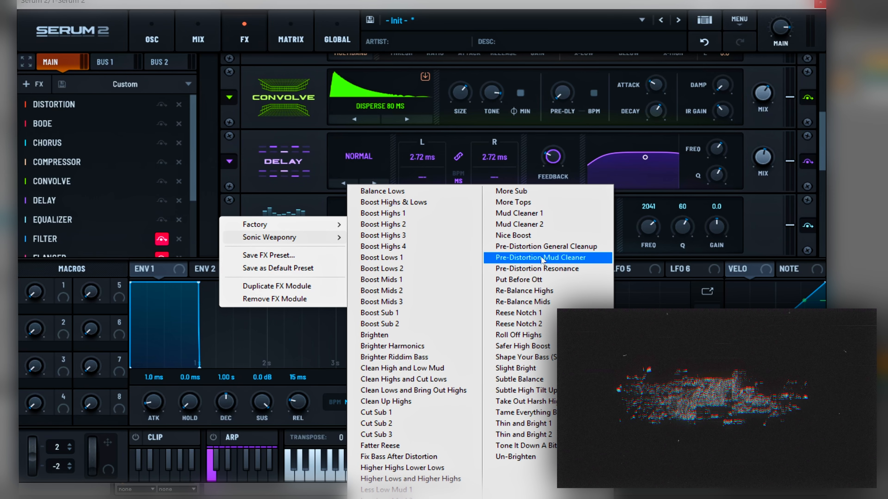
{"action": "left_click", "coordinate": [532, 273]}
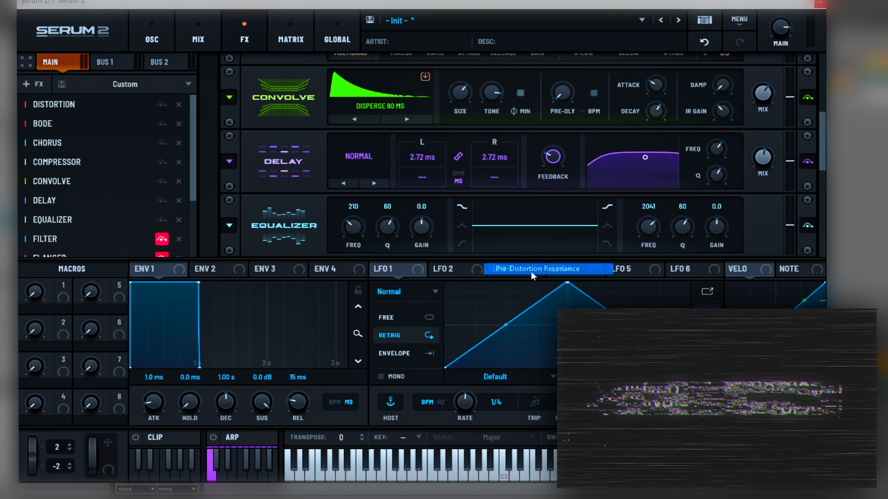
Move the Equalizer to the start of the main FX chain, ahead of the Distortion module.
{"action": "scroll", "coordinate": [251, 196], "scroll_direction": "down", "scroll_amount": 2}
{"action": "scroll", "coordinate": [265, 202], "scroll_direction": "up", "scroll_amount": 1}
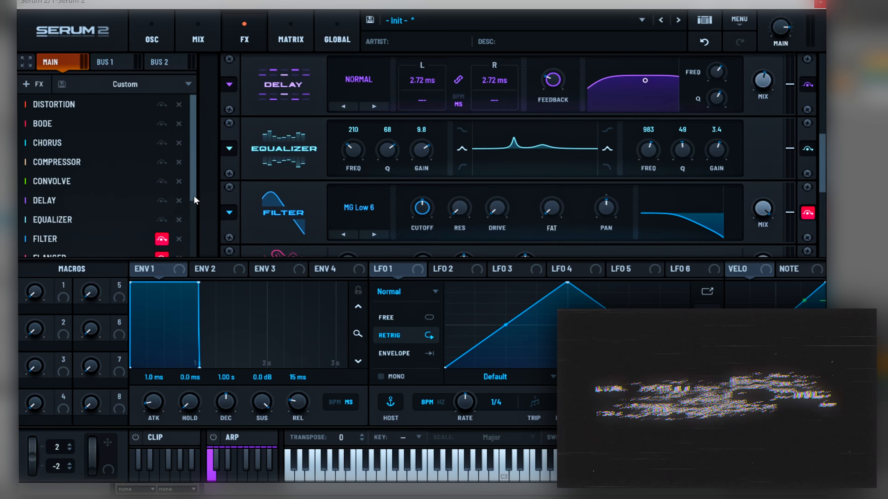
{"action": "left_click_drag", "start_coordinate": [62, 214], "coordinate": [66, 101]}
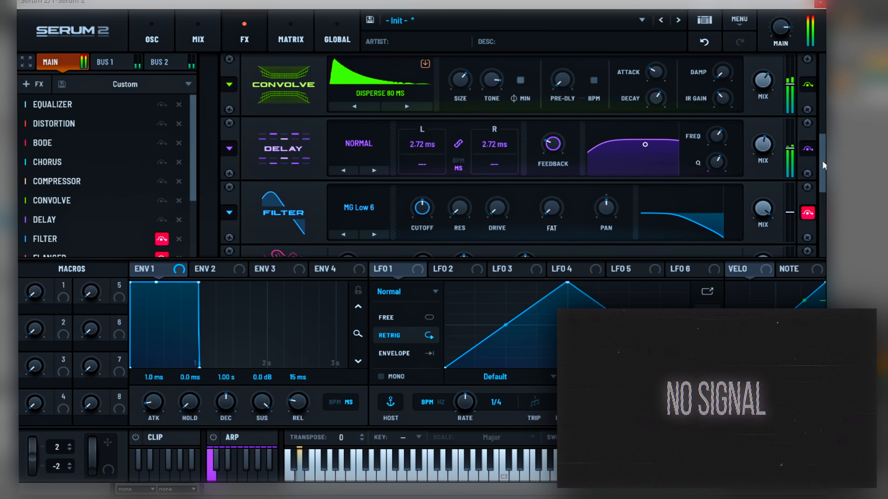
{"action": "left_click_drag", "start_coordinate": [822, 159], "coordinate": [786, 66]}
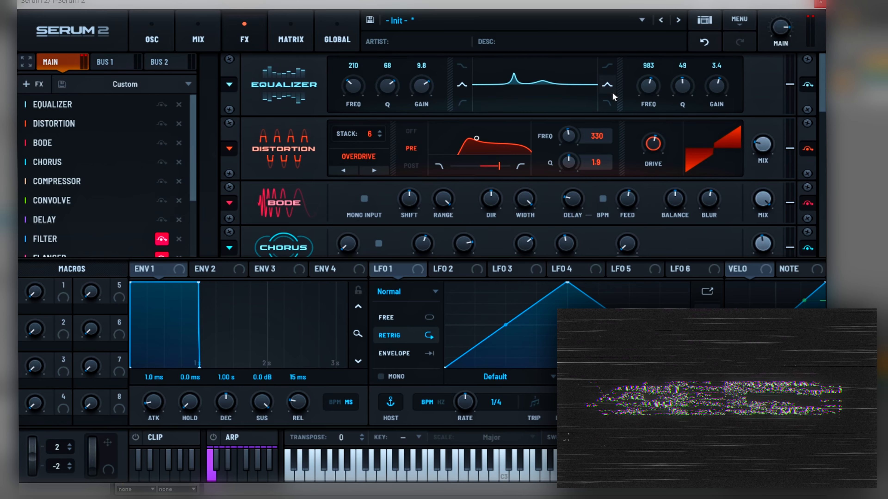
Enable the Filter module in the FX chain and load the Sonic Weaponry preset Metallic OTT on it.
{"action": "scroll", "coordinate": [112, 154], "scroll_direction": "down", "scroll_amount": 4}
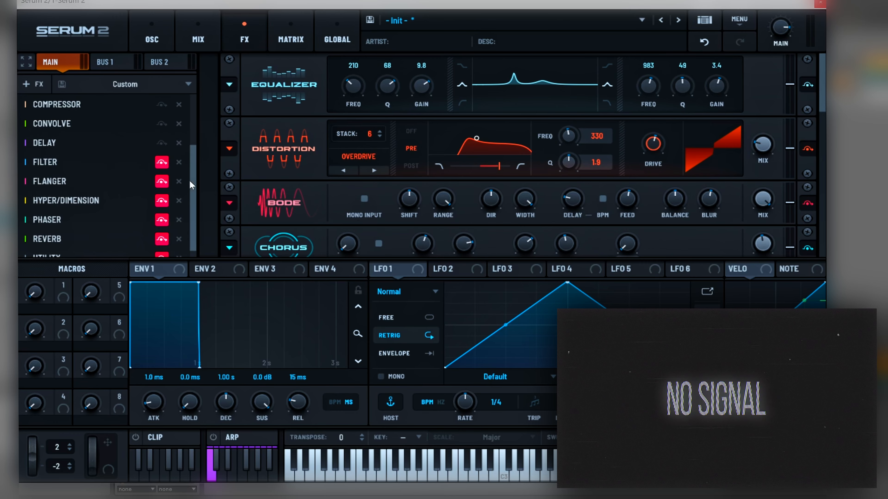
{"action": "left_click", "coordinate": [109, 165]}
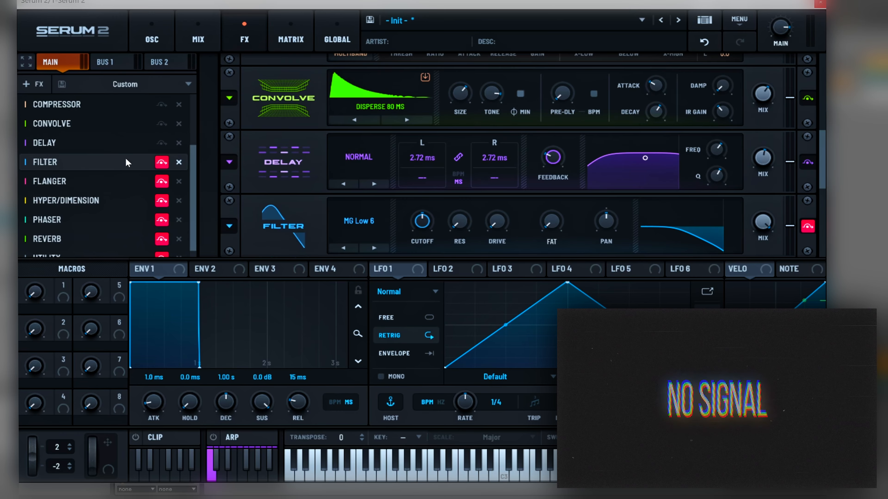
{"action": "left_click", "coordinate": [161, 162]}
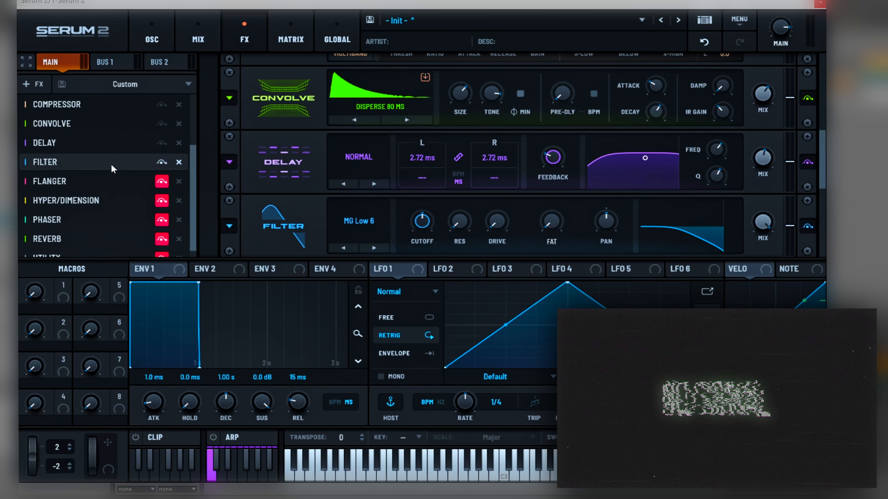
{"action": "right_click", "coordinate": [220, 218]}
{"action": "mouse_move", "coordinate": [339, 226]}
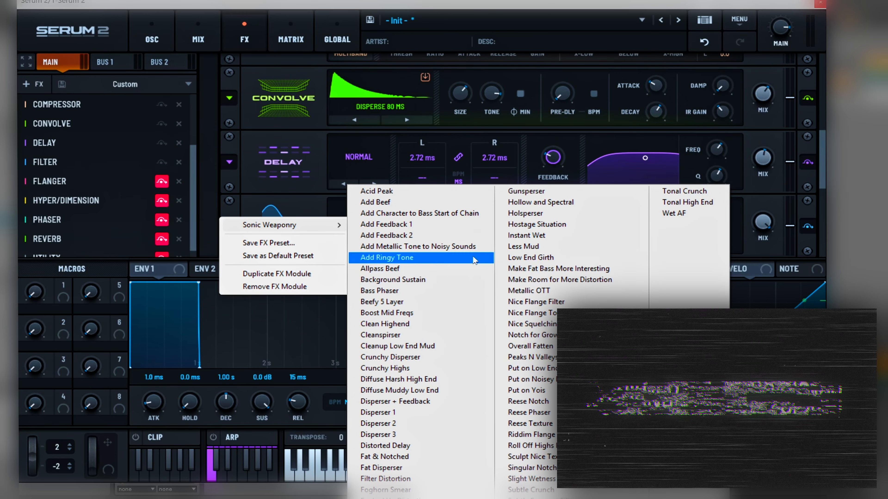
{"action": "left_click", "coordinate": [544, 293]}
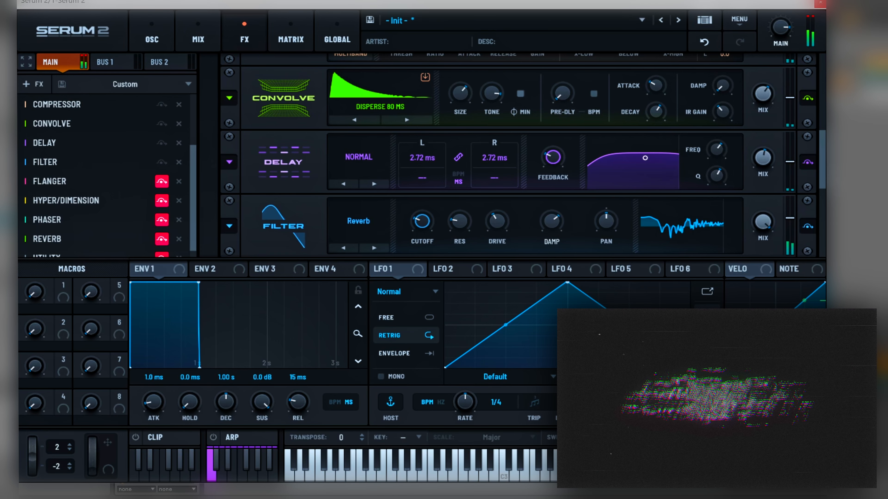
Check the Key Track option on the Filter module's cutoff control.
{"action": "left_click_drag", "start_coordinate": [823, 173], "coordinate": [816, 204]}
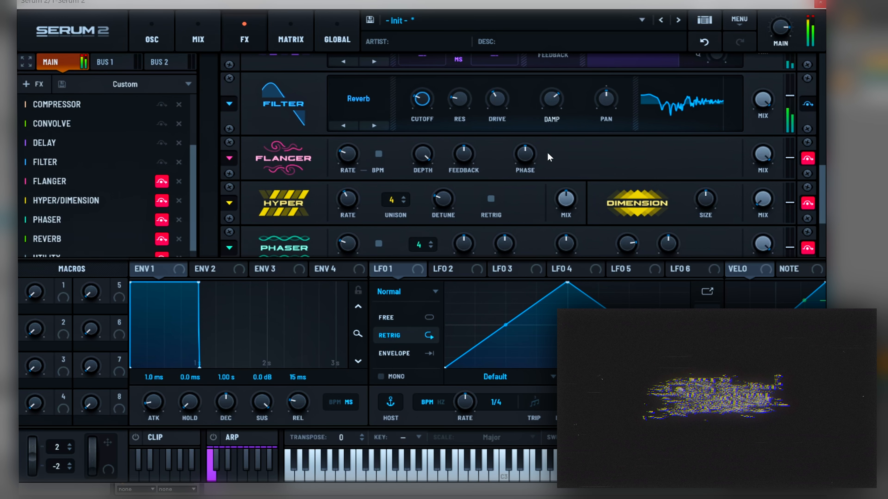
{"action": "right_click", "coordinate": [413, 98]}
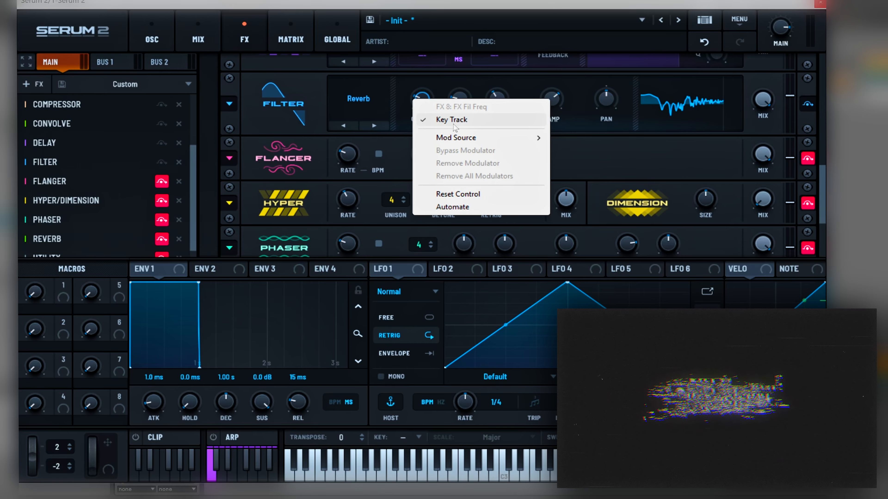
{"action": "left_click", "coordinate": [636, 139]}
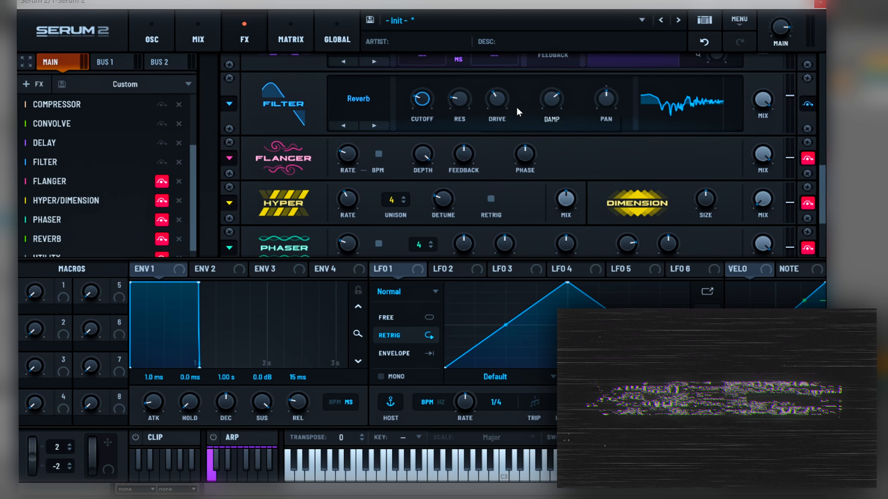
Enable the Flanger module and load the Sonic Weaponry preset Evil Warbling on it.
{"action": "left_click", "coordinate": [807, 158]}
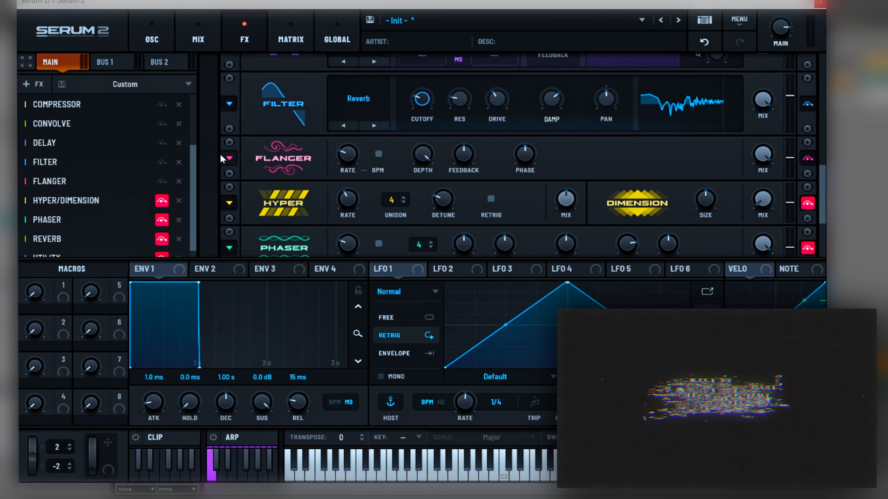
{"action": "left_click", "coordinate": [228, 158]}
{"action": "mouse_move", "coordinate": [292, 172]}
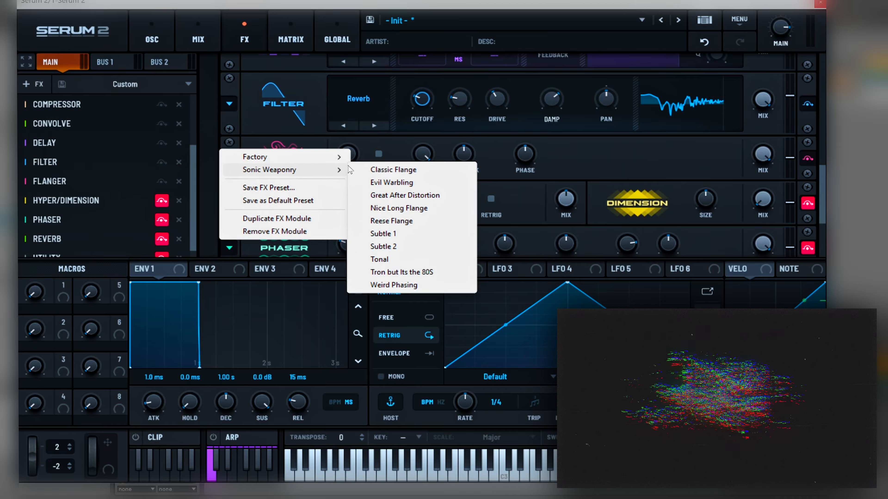
{"action": "left_click", "coordinate": [397, 182]}
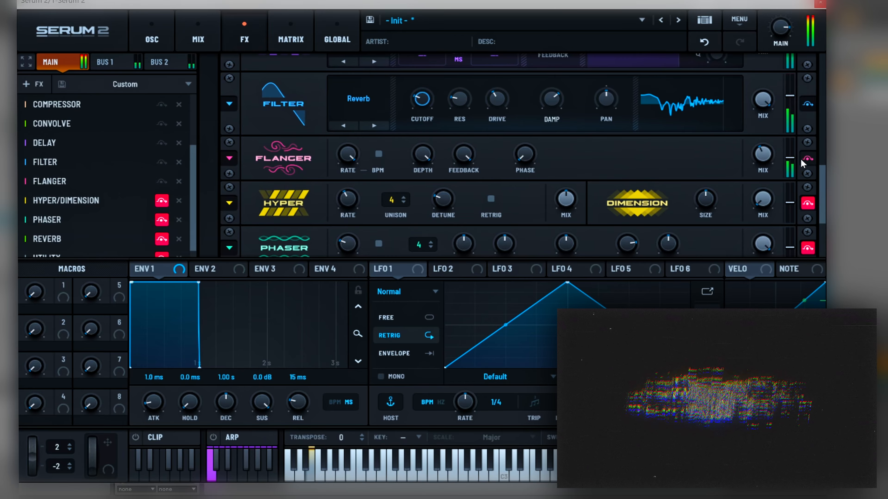
Replace the Flanger's preset with Tron but Its the 80S from the Sonic Weaponry collection.
{"action": "left_click", "coordinate": [230, 158]}
{"action": "mouse_move", "coordinate": [266, 171]}
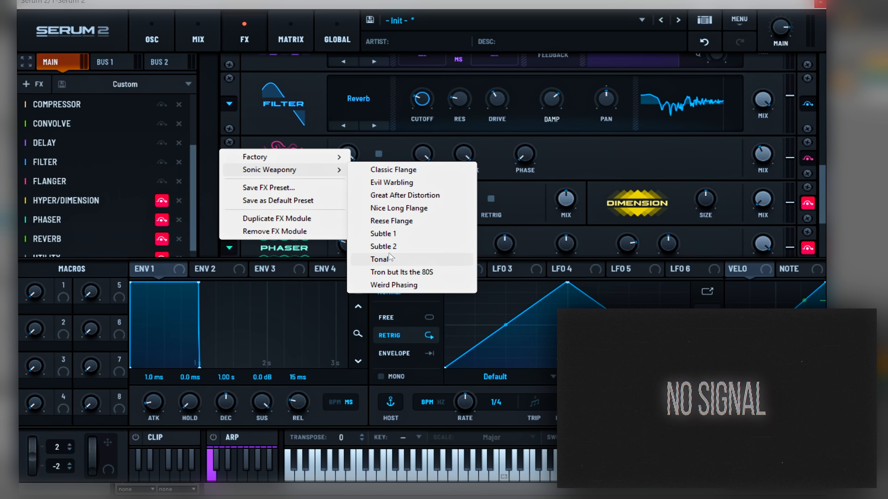
{"action": "left_click", "coordinate": [398, 272]}
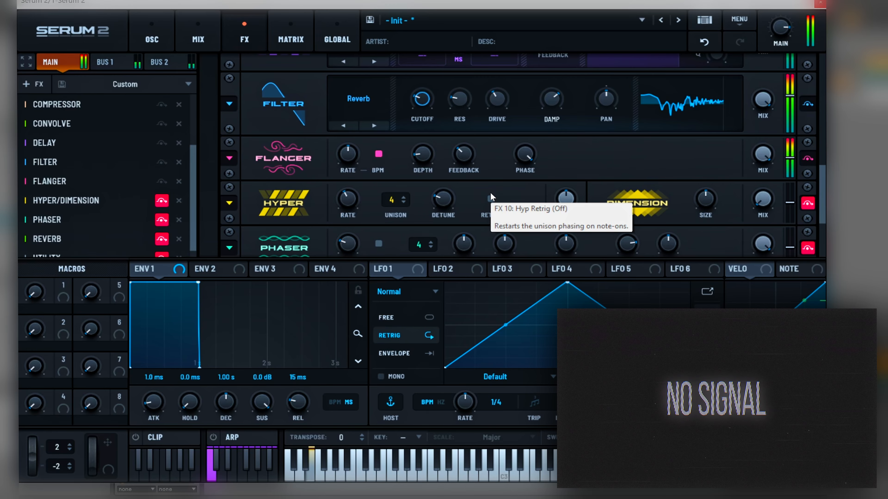
Look over the Sonic Weaponry presets for the Hyper/Dimension module and remove the module from the FX chain.
{"action": "left_click_drag", "start_coordinate": [821, 170], "coordinate": [821, 181]}
{"action": "left_click", "coordinate": [807, 162]}
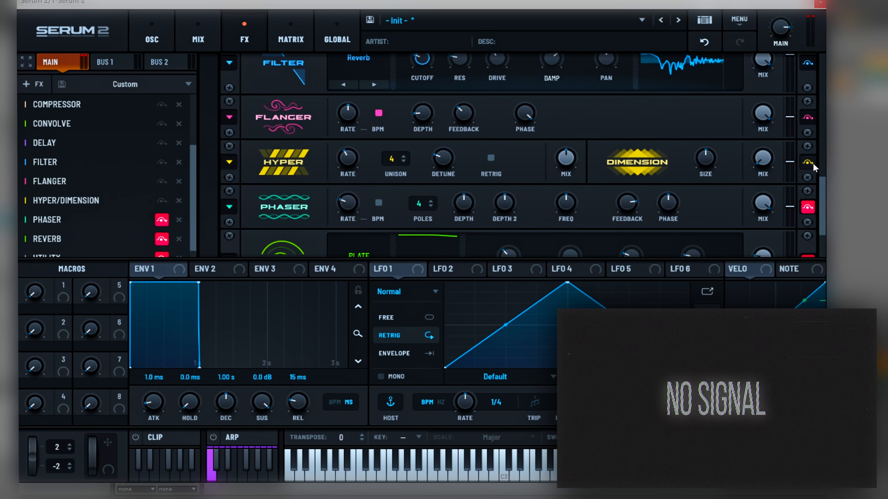
{"action": "left_click", "coordinate": [229, 162]}
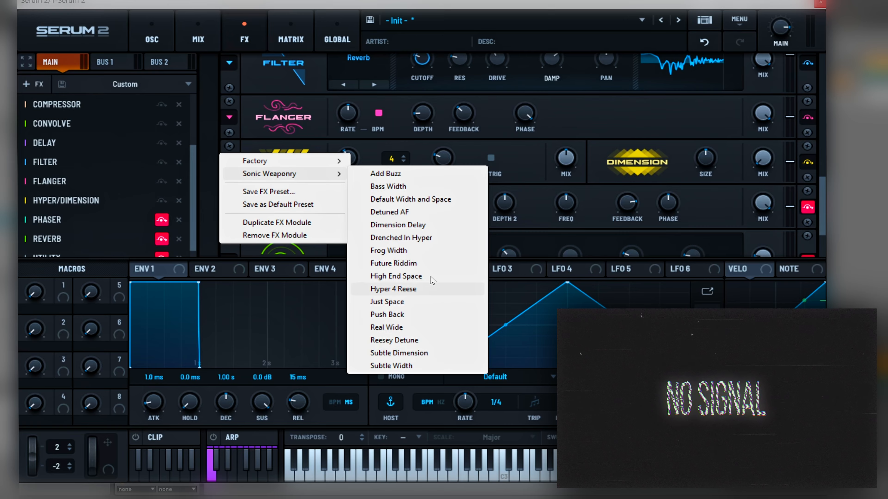
{"action": "left_click", "coordinate": [393, 289]}
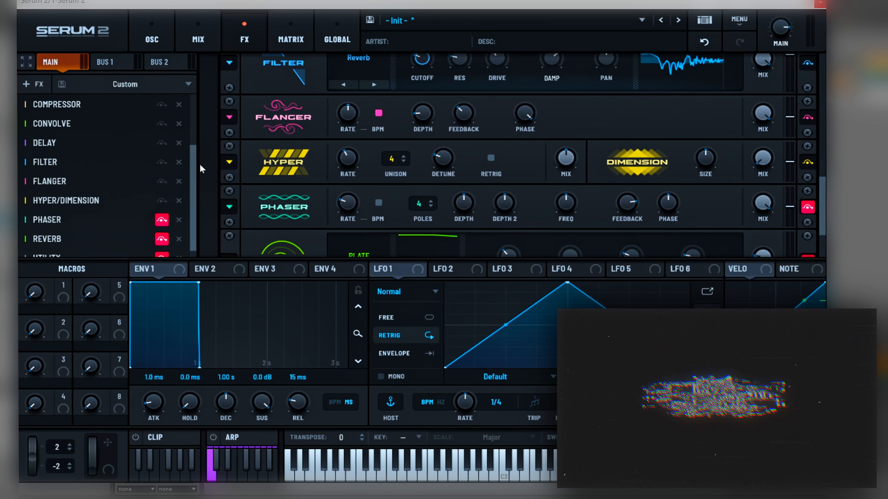
{"action": "left_click", "coordinate": [179, 199]}
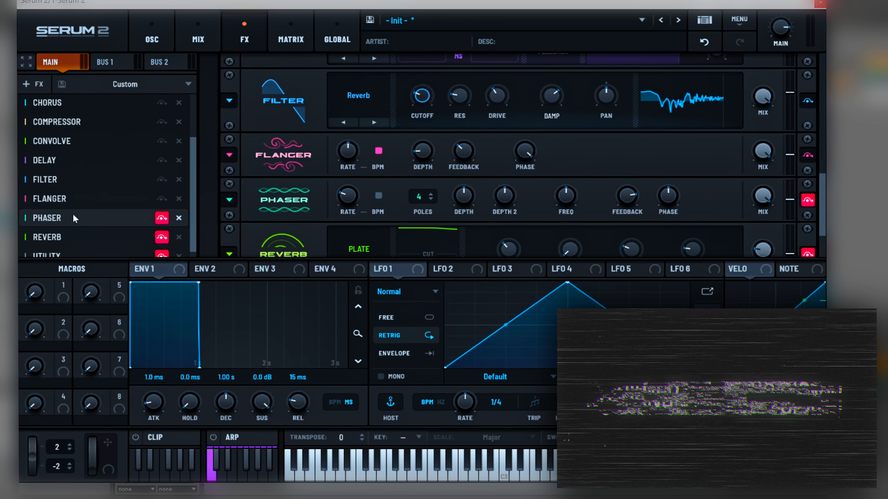
Enable the Phaser module and try the Sonic Weaponry preset Intense on it.
{"action": "left_click", "coordinate": [807, 200]}
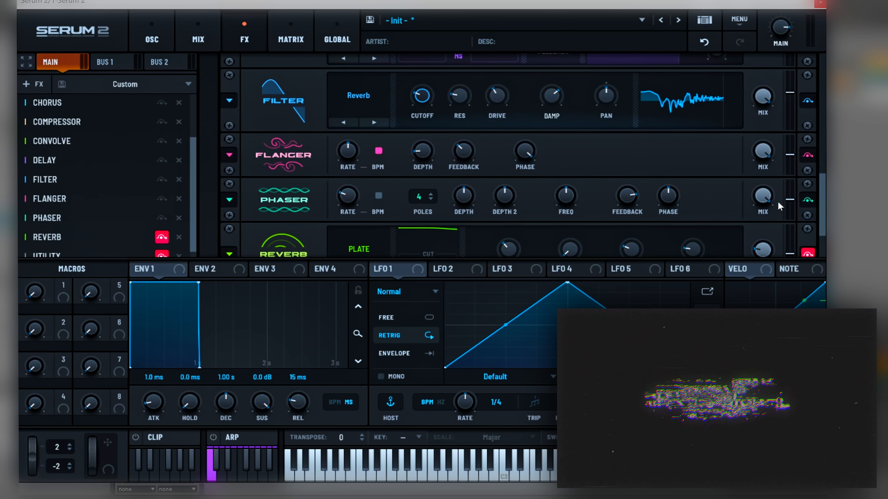
{"action": "left_click", "coordinate": [224, 205]}
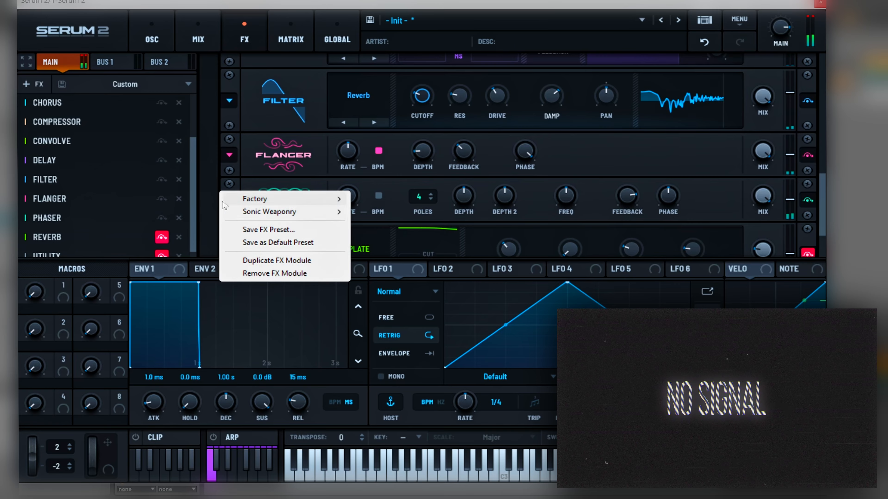
{"action": "mouse_move", "coordinate": [308, 212]}
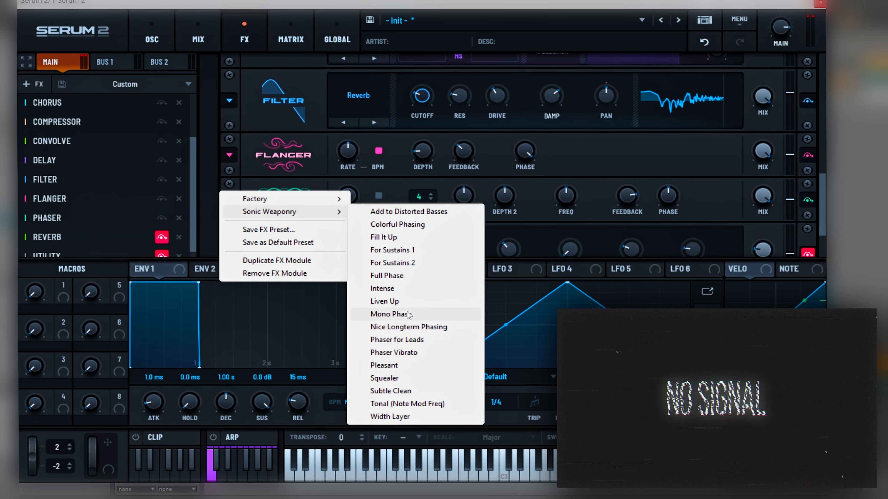
{"action": "left_click", "coordinate": [382, 288]}
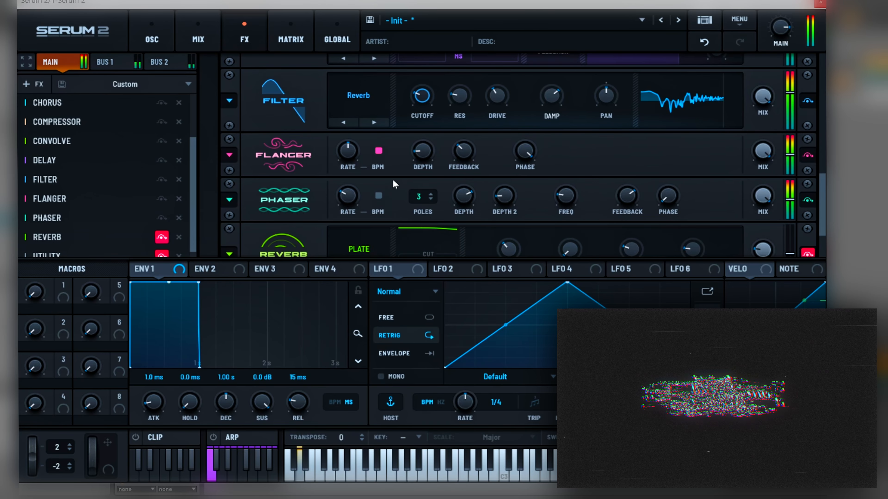
Try the Sonic Weaponry preset Phaser Vibrato on the Phaser module.
{"action": "left_click", "coordinate": [229, 200]}
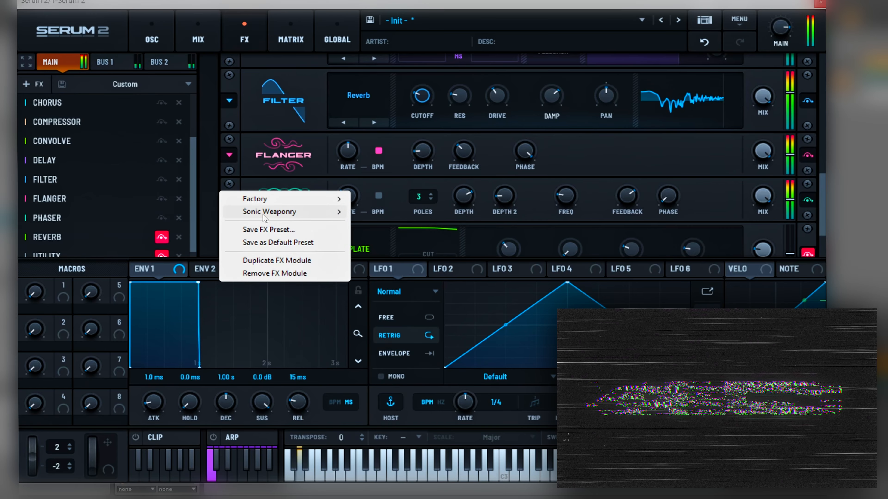
{"action": "mouse_move", "coordinate": [315, 211]}
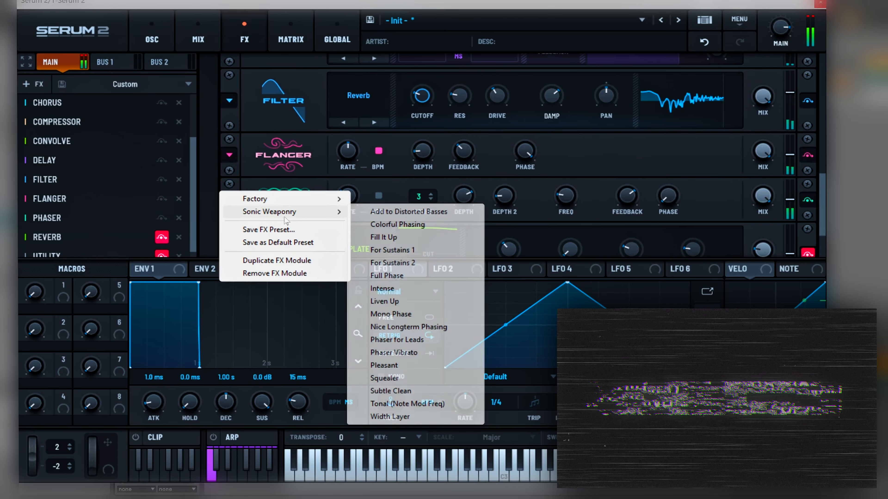
{"action": "left_click", "coordinate": [405, 355]}
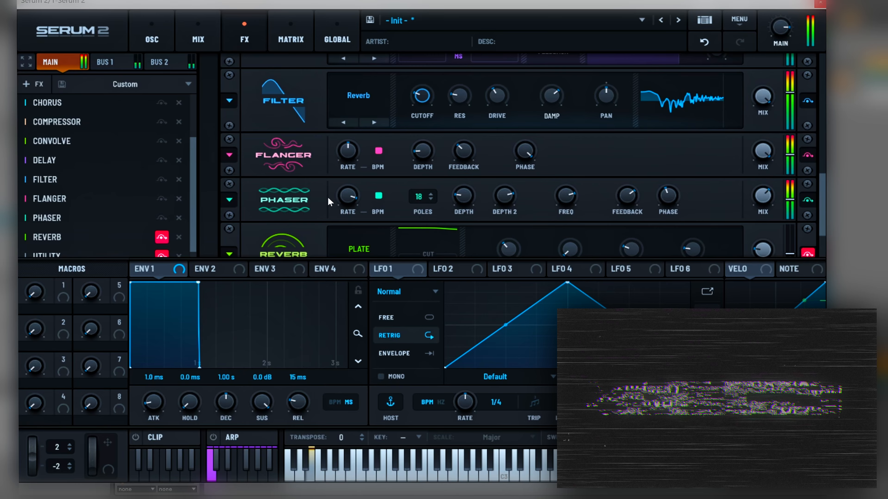
Remove the Phaser module from the FX chain.
{"action": "left_click", "coordinate": [179, 218]}
{"action": "scroll", "coordinate": [122, 224], "scroll_direction": "down", "scroll_amount": 1}
{"action": "scroll", "coordinate": [315, 229], "scroll_direction": "down", "scroll_amount": 1}
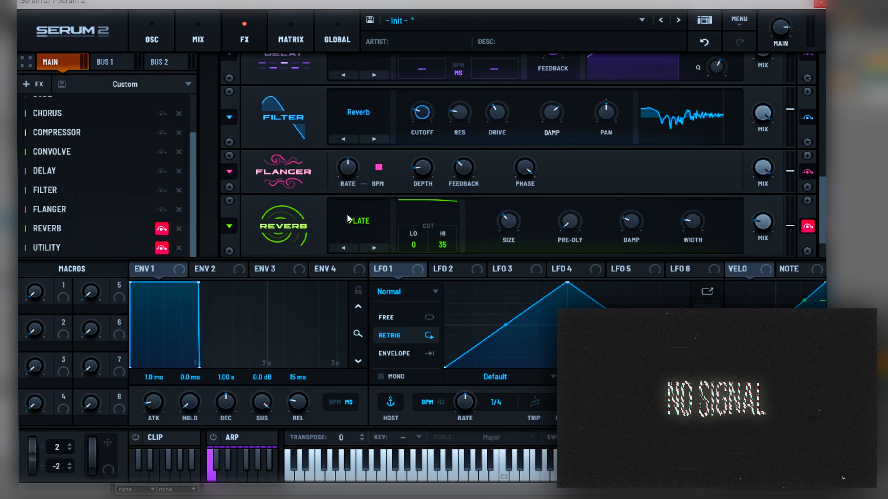
Try the Sonic Weaponry preset Nice Long Flange on the Flanger module.
{"action": "left_click", "coordinate": [228, 170]}
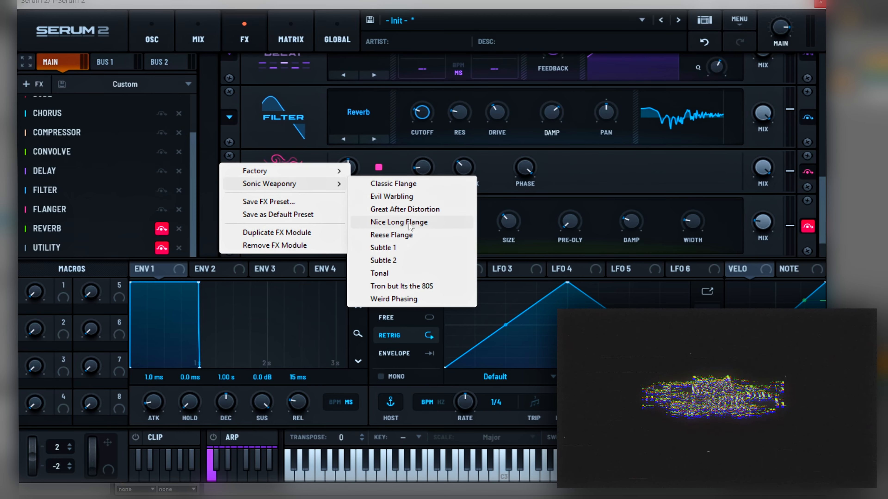
{"action": "left_click", "coordinate": [399, 222]}
Load the Sonic Weaponry preset Verb for Sustains on the Reverb module and audition it.
{"action": "left_click", "coordinate": [229, 225]}
{"action": "mouse_move", "coordinate": [300, 238]}
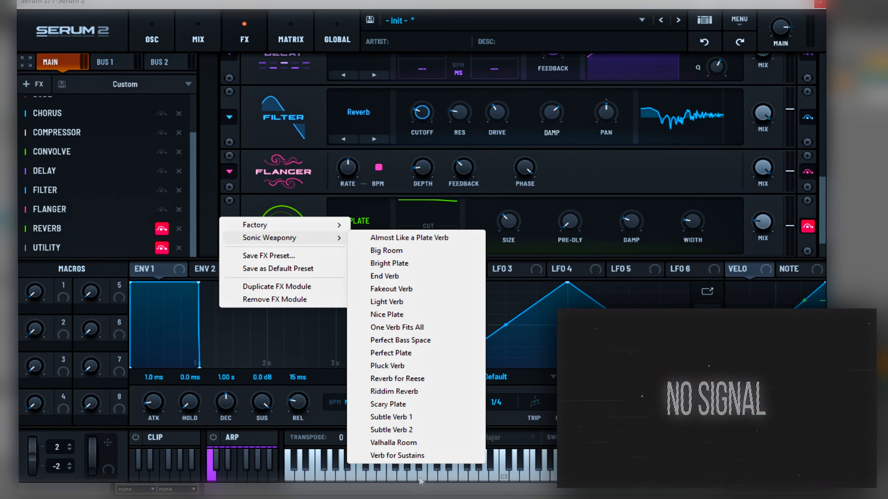
{"action": "left_click", "coordinate": [419, 457]}
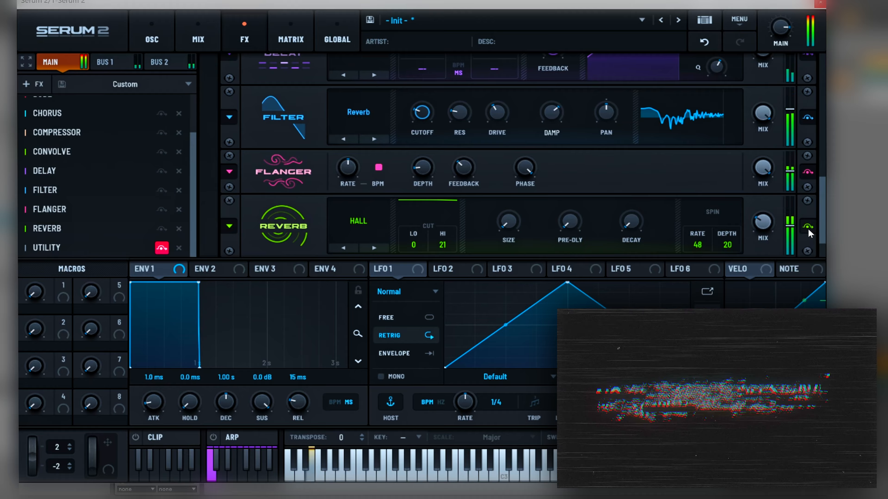
Enable the Utility module and try the Sonic Weaponry preset Side Fixer on it.
{"action": "left_click", "coordinate": [82, 245]}
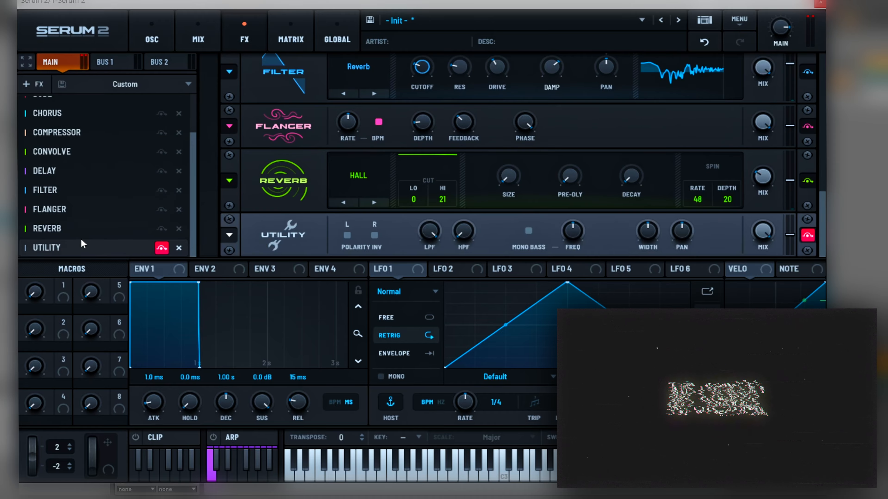
{"action": "left_click", "coordinate": [162, 248]}
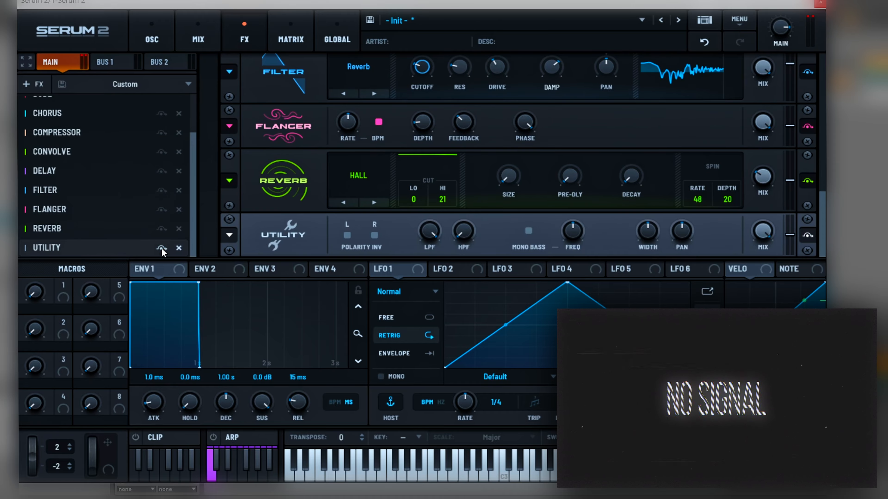
{"action": "left_click", "coordinate": [228, 235]}
{"action": "mouse_move", "coordinate": [255, 249]}
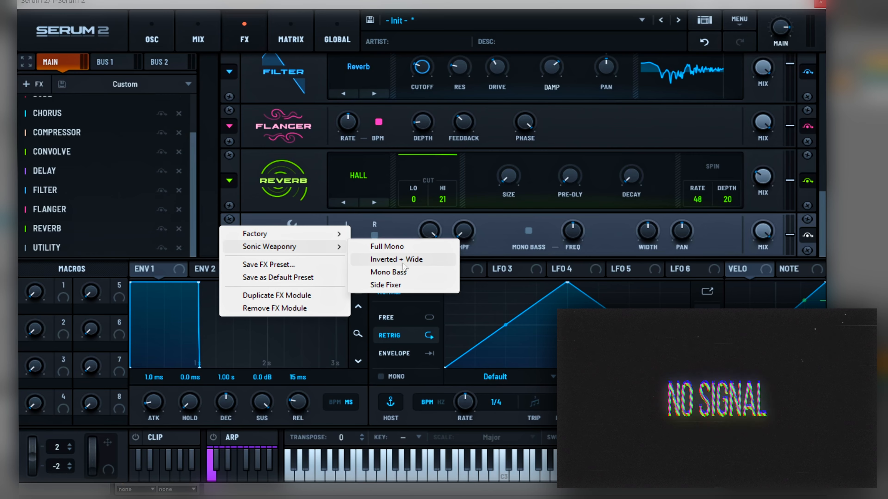
{"action": "left_click", "coordinate": [395, 285]}
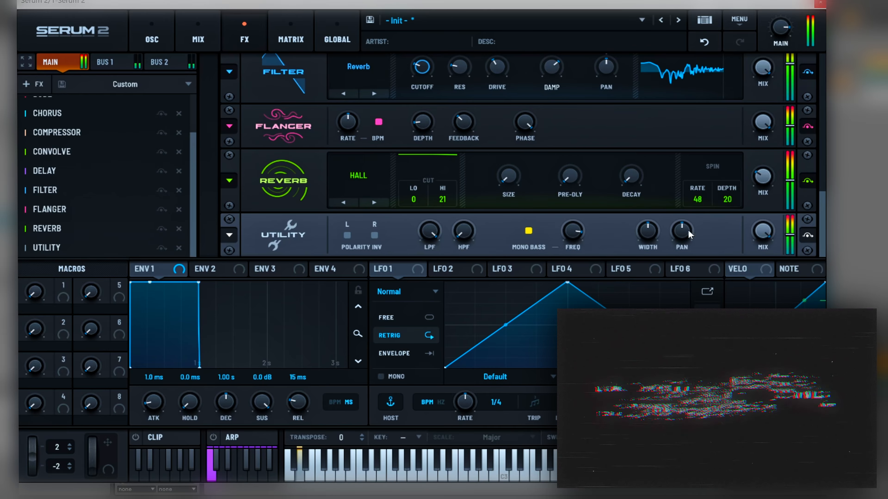
Compare the sound with the Utility module bypassed and active, and remove the module from the FX chain.
{"action": "left_click", "coordinate": [809, 237]}
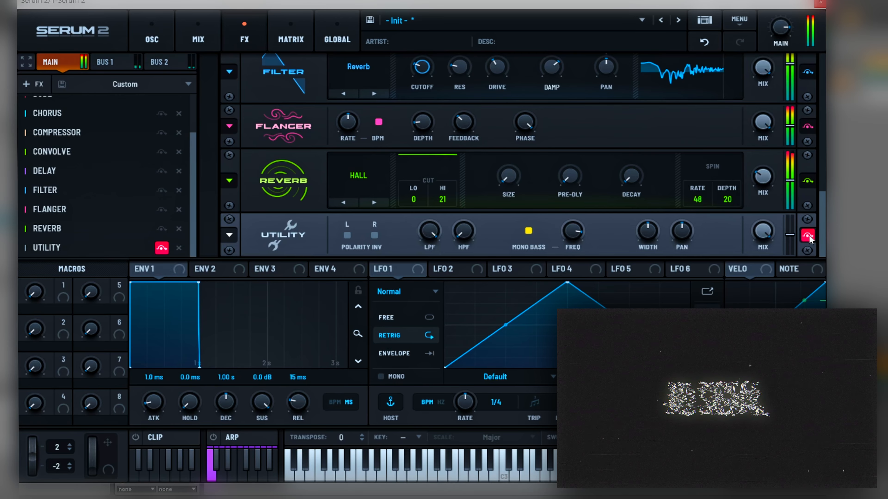
{"action": "left_click", "coordinate": [808, 237]}
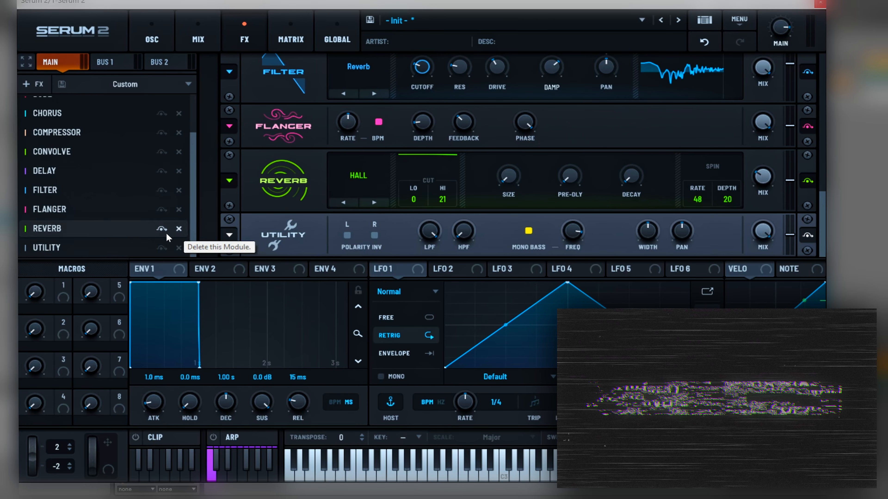
{"action": "left_click", "coordinate": [178, 248]}
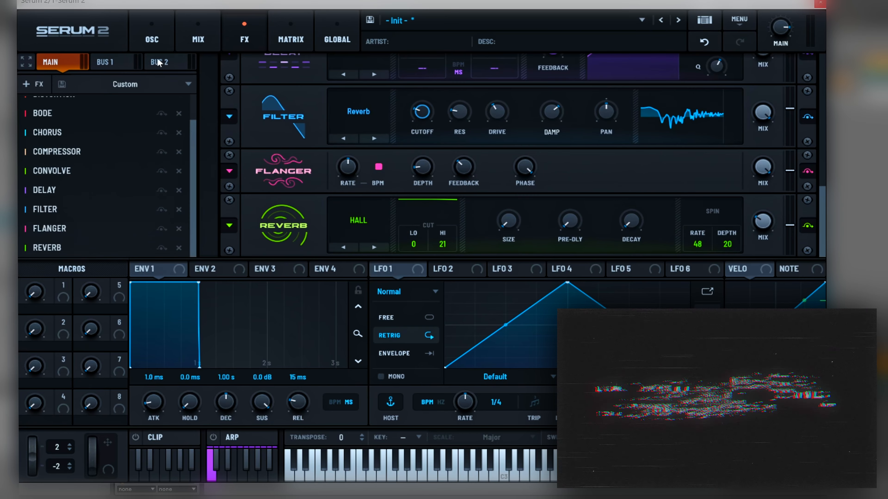
Browse the Sonic Weaponry Serum 2 Supply Drop FX chain presets, including the Leads & Plucks and Layering & Utility categories.
{"action": "left_click", "coordinate": [158, 40]}
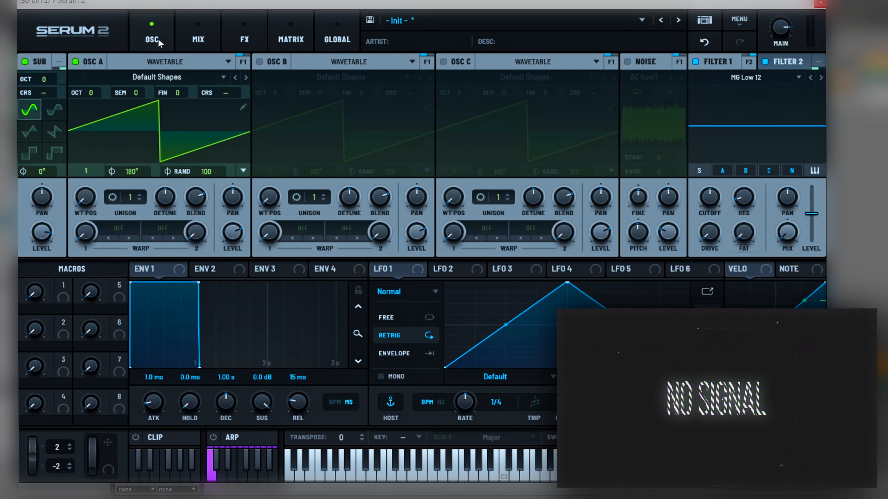
{"action": "left_click", "coordinate": [244, 32]}
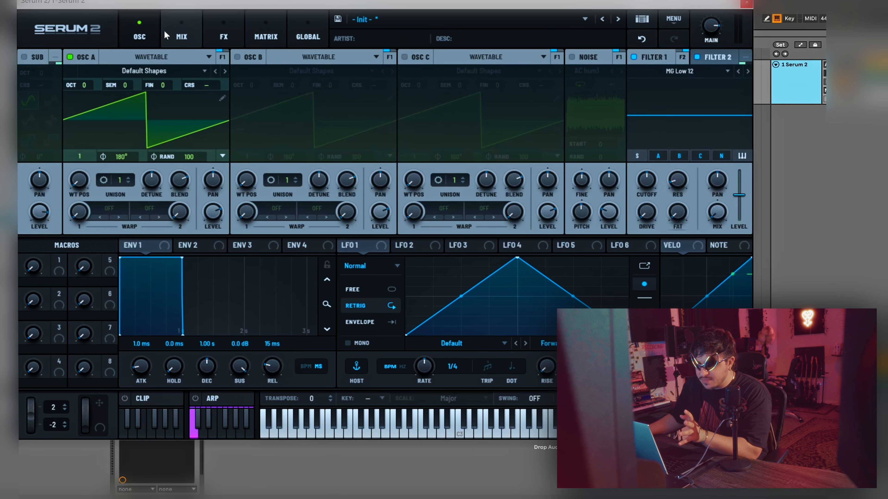
{"action": "left_click", "coordinate": [229, 29]}
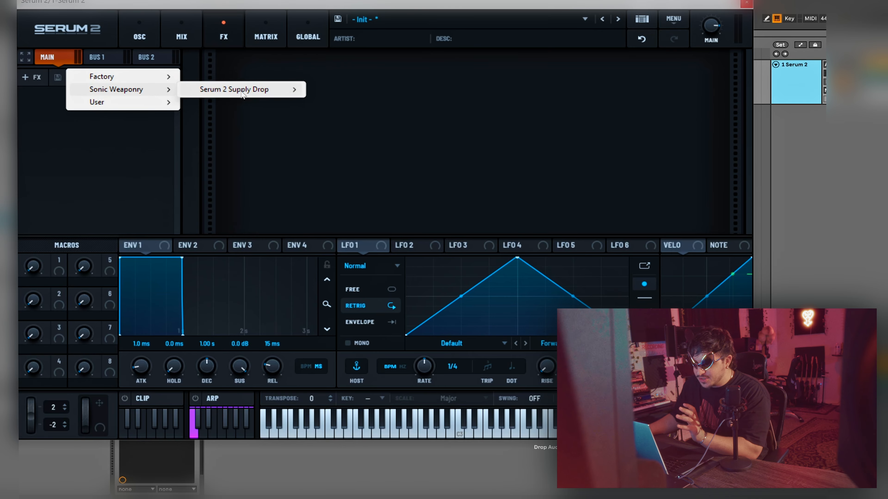
{"action": "mouse_move", "coordinate": [242, 93]}
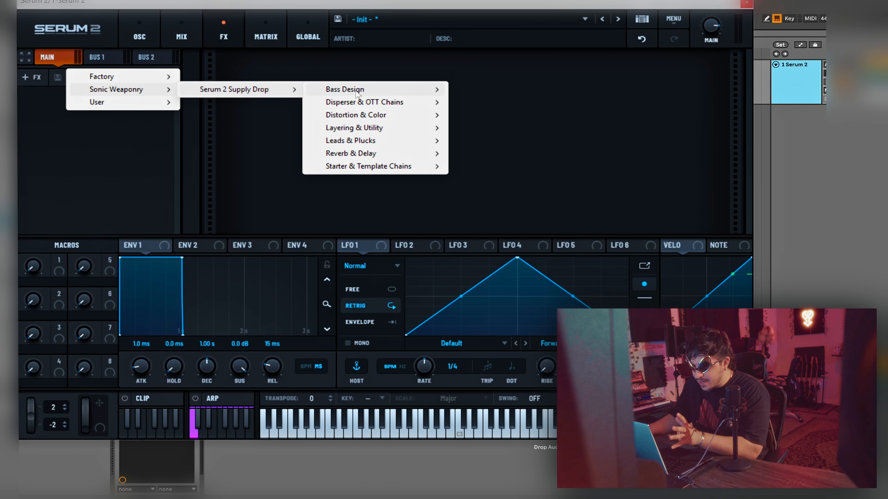
{"action": "mouse_move", "coordinate": [369, 103]}
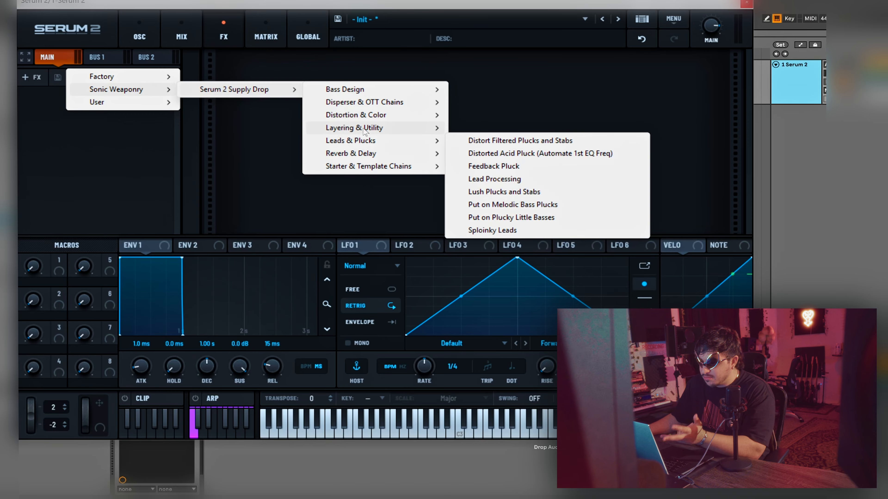
{"action": "mouse_move", "coordinate": [363, 130]}
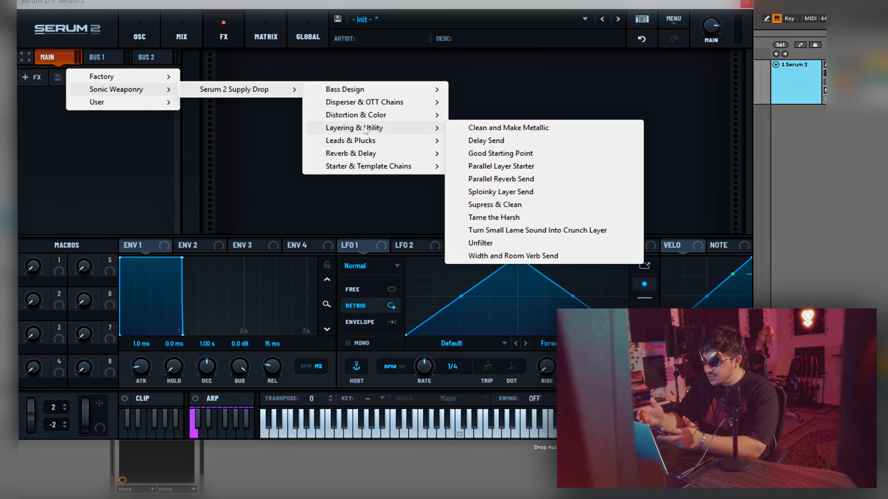
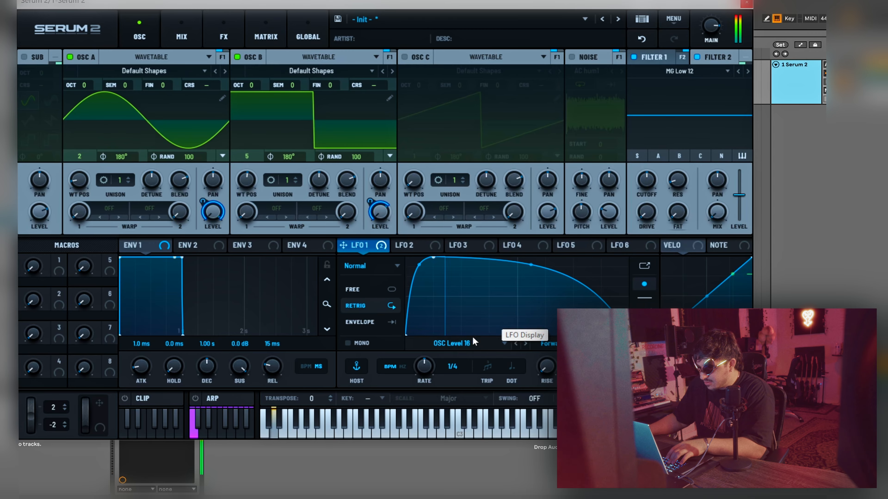
Choose the OSC Level 22 shape for LFO 1 and audition it at a rate of 1/8, settling on 1/4.
{"action": "scroll", "coordinate": [429, 367], "scroll_direction": "up", "scroll_amount": 1}
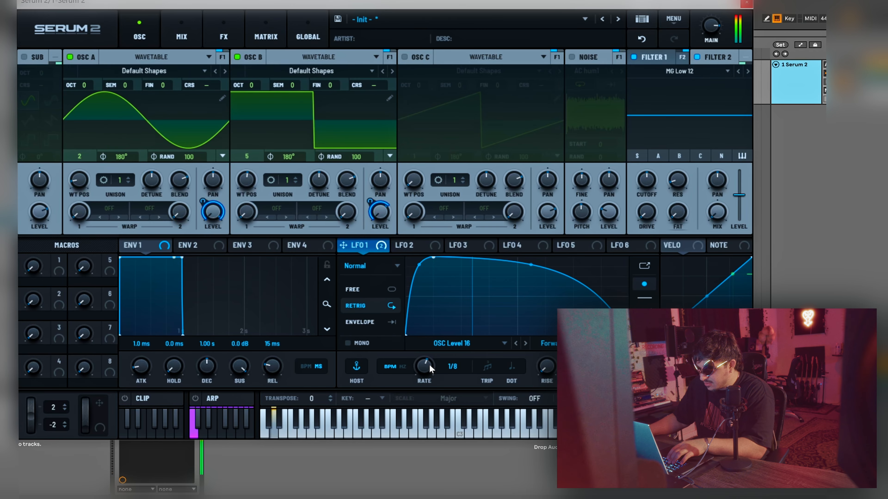
{"action": "left_click", "coordinate": [528, 343]}
{"action": "left_click", "coordinate": [528, 344]}
{"action": "left_click", "coordinate": [527, 344]}
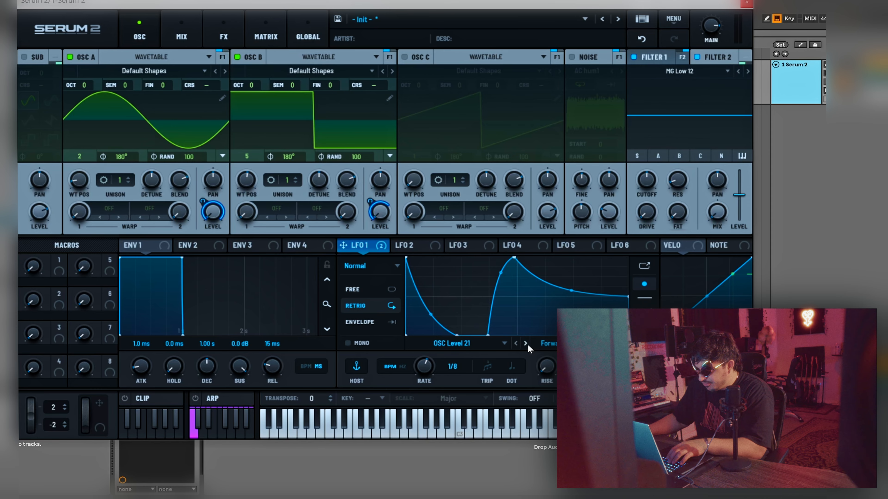
{"action": "left_click", "coordinate": [527, 344]}
{"action": "key", "text": "s"}
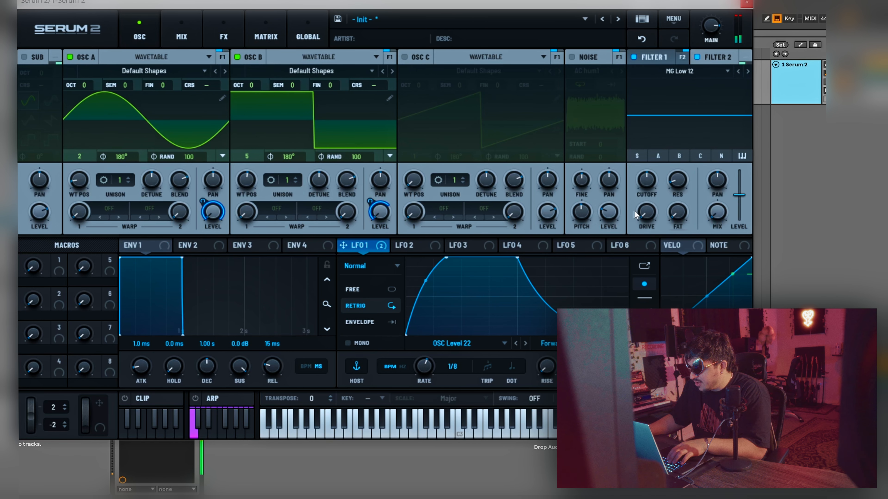
{"action": "left_click_drag", "start_coordinate": [431, 369], "coordinate": [431, 374]}
{"action": "key", "text": "s"}
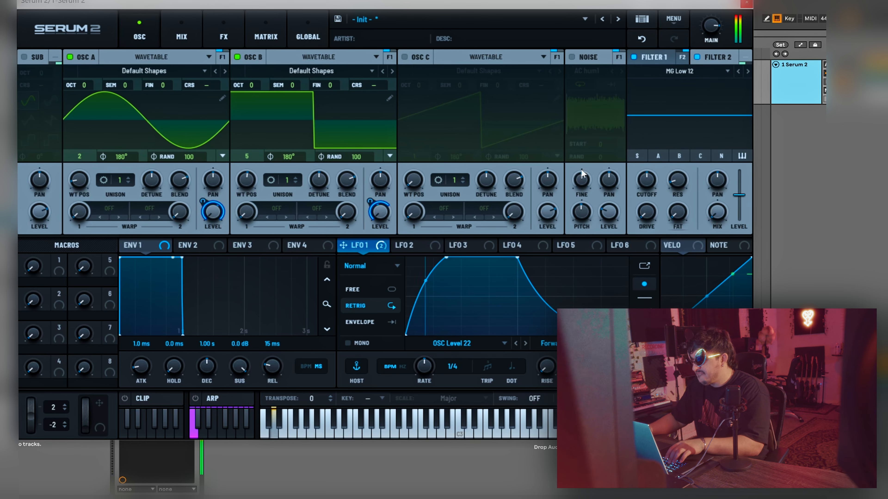
Enable the Sub oscillator, turn its level down to minimum and modulate that level with LFO 1.
{"action": "left_click", "coordinate": [23, 58]}
{"action": "key", "text": "s"}
{"action": "left_click_drag", "start_coordinate": [42, 211], "coordinate": [37, 239]}
{"action": "left_click_drag", "start_coordinate": [347, 246], "coordinate": [36, 212]}
{"action": "key", "text": "s"}
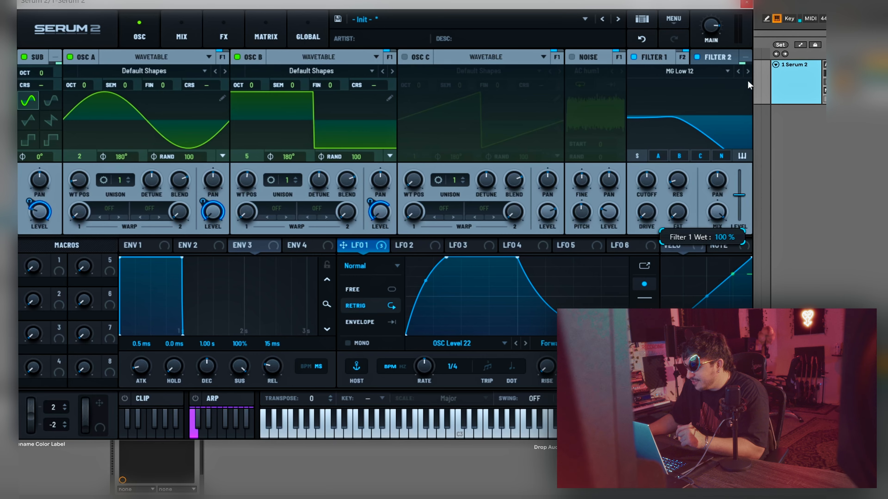
Lower Filter 1's cutoff to about 131 Hz and load the Filter Mod 13 shape from SW - Serum 2 LFO Shapes into LFO 2.
{"action": "left_click_drag", "start_coordinate": [647, 185], "coordinate": [651, 196]}
{"action": "left_click", "coordinate": [428, 244]}
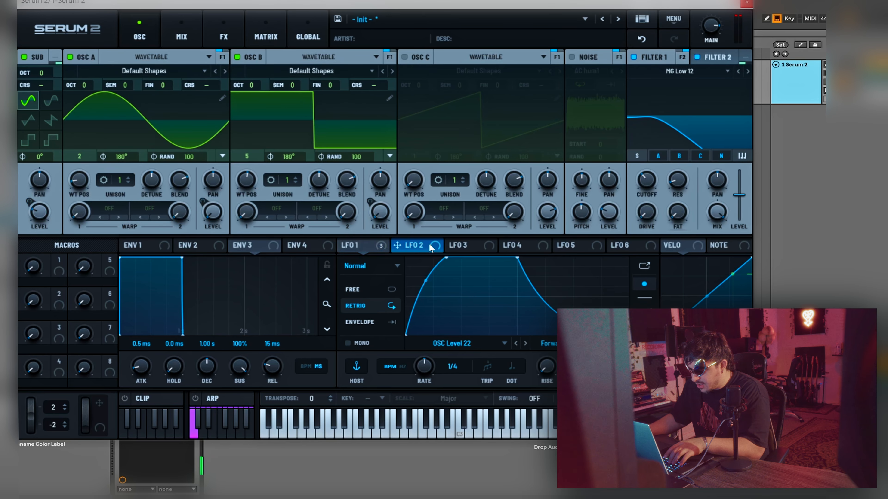
{"action": "left_click", "coordinate": [453, 343]}
{"action": "mouse_move", "coordinate": [629, 223]}
{"action": "mouse_move", "coordinate": [664, 223]}
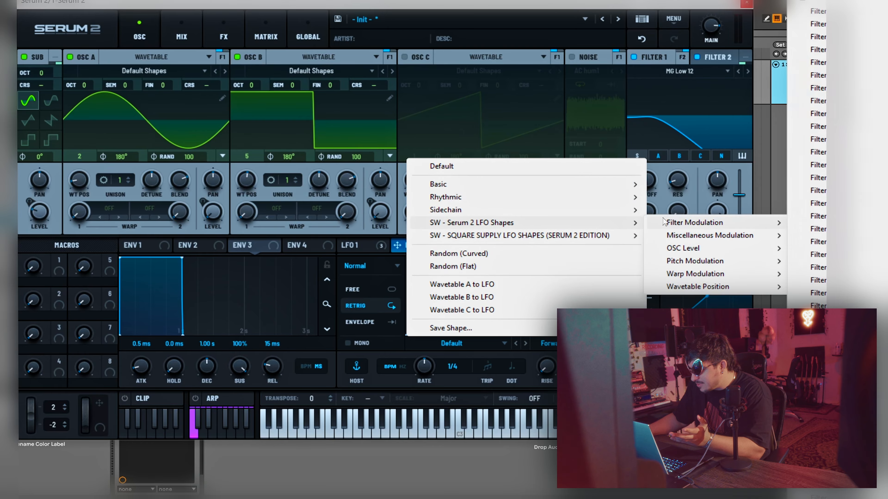
{"action": "left_click", "coordinate": [822, 205]}
Modulate Filter 1's cutoff with LFO 2, audition the movement and lower the filter's resonance.
{"action": "left_click_drag", "start_coordinate": [429, 248], "coordinate": [646, 163]}
{"action": "mouse_move", "coordinate": [636, 176]}
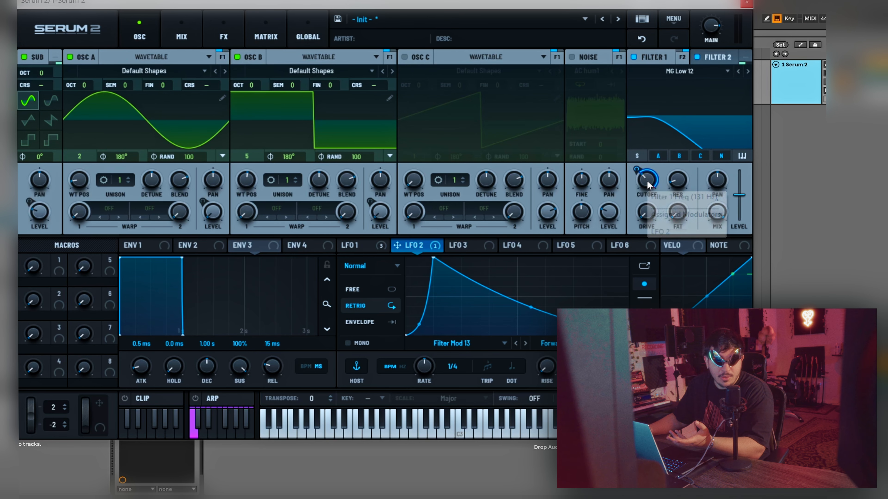
{"action": "key", "text": "s"}
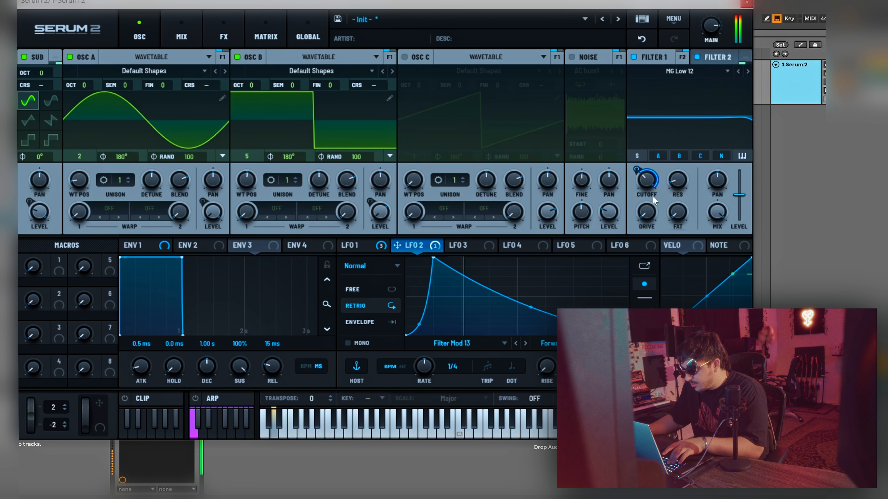
{"action": "left_click_drag", "start_coordinate": [677, 181], "coordinate": [685, 198]}
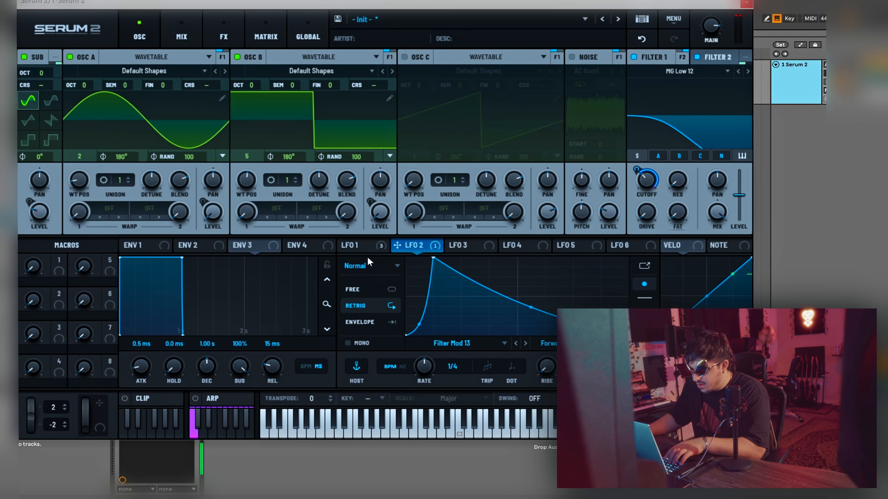
Set the global LFO scaling to 63%.
{"action": "left_click", "coordinate": [360, 246]}
{"action": "left_click", "coordinate": [305, 35]}
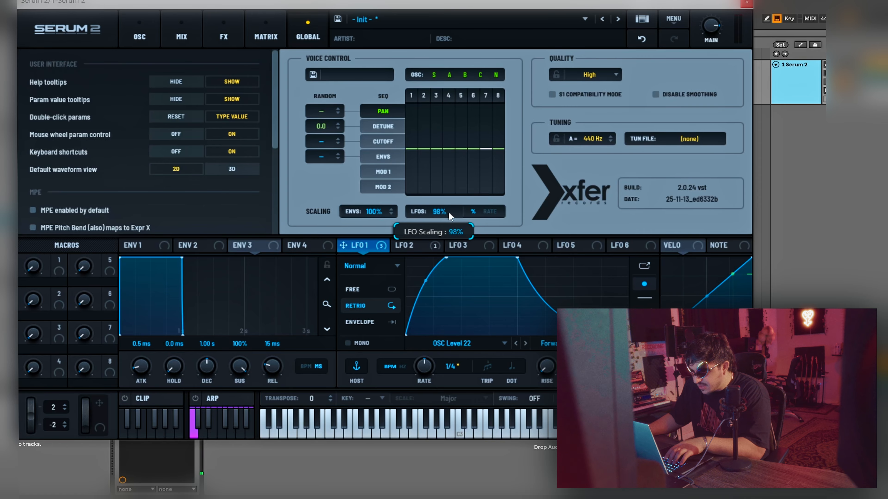
{"action": "left_click_drag", "start_coordinate": [448, 211], "coordinate": [445, 222]}
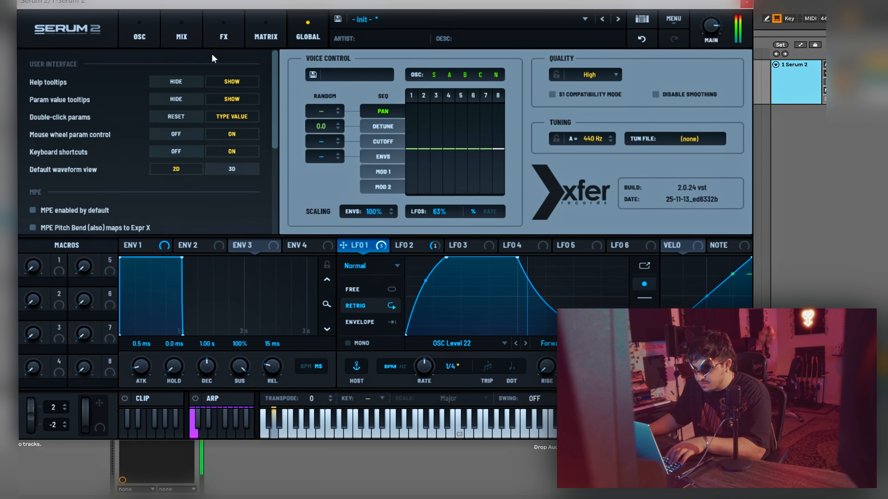
Set oscillator A's first warp mode to Sync and raise its warp amount slightly.
{"action": "left_click", "coordinate": [149, 22]}
{"action": "left_click", "coordinate": [653, 57]}
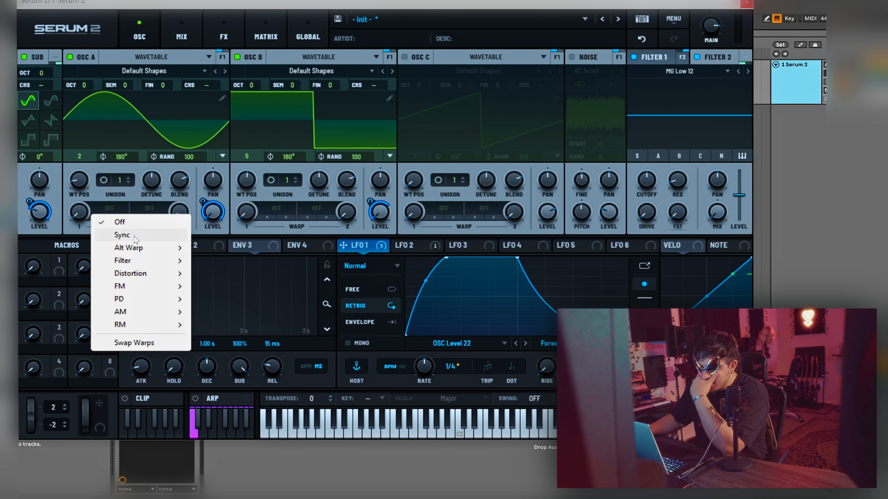
{"action": "left_click", "coordinate": [122, 235]}
{"action": "mouse_move", "coordinate": [87, 212]}
{"action": "left_mouse_down"}
{"action": "mouse_move", "coordinate": [109, 165]}
{"action": "mouse_move", "coordinate": [110, 180]}
{"action": "mouse_move", "coordinate": [130, 152]}
{"action": "mouse_move", "coordinate": [144, 153]}
{"action": "mouse_move", "coordinate": [95, 198]}
{"action": "left_mouse_up"}
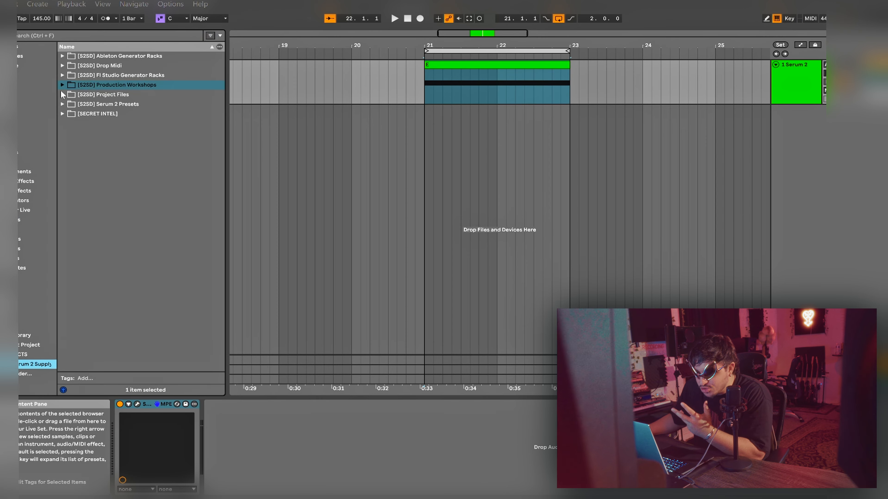
Switch to Ableton Live and expand the [S2SD] Drop Midi folder and its S2SD - WOOK BASS MIDI subfolder in the browser.
{"action": "left_click", "coordinate": [66, 65]}
{"action": "left_click", "coordinate": [63, 65]}
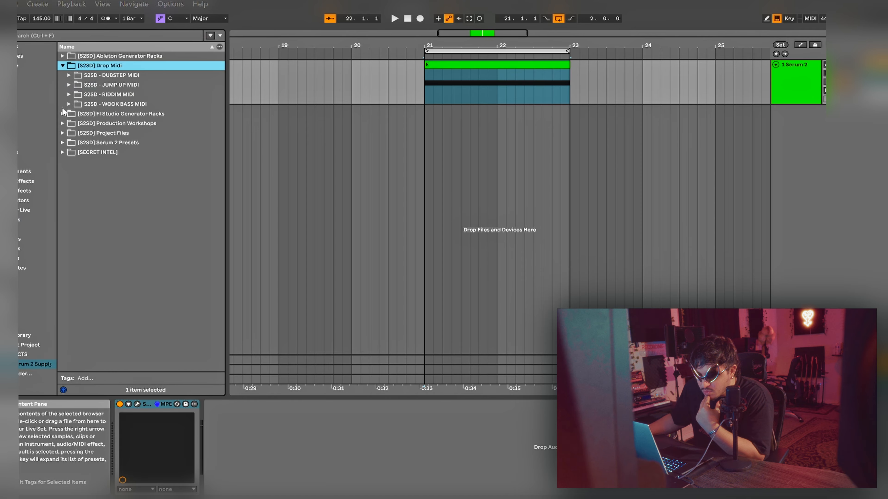
{"action": "left_click", "coordinate": [75, 104]}
{"action": "left_click", "coordinate": [69, 103]}
Try SW_WOOK_WOBBLES_MIDI_7_Dmin.mid at bar 21 of the Serum 2 track without importing its tempo data, and play it.
{"action": "left_click_drag", "start_coordinate": [141, 172], "coordinate": [427, 90]}
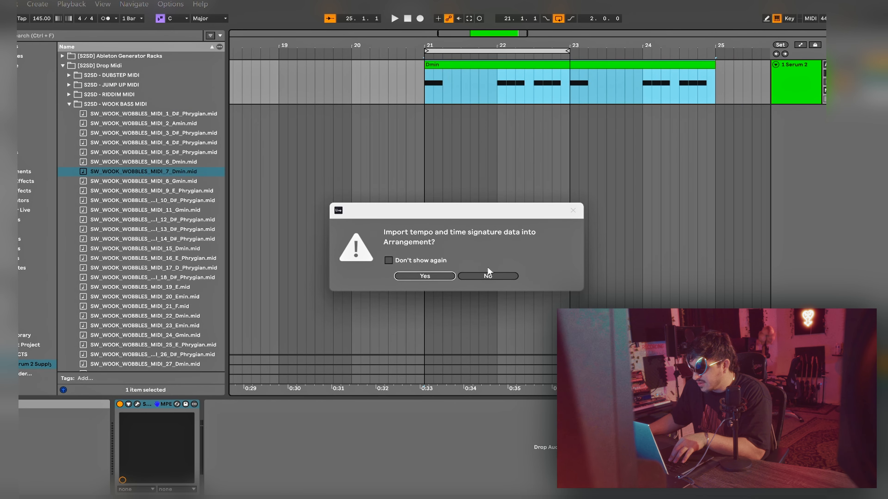
{"action": "left_click", "coordinate": [487, 276]}
{"action": "key", "text": "space"}
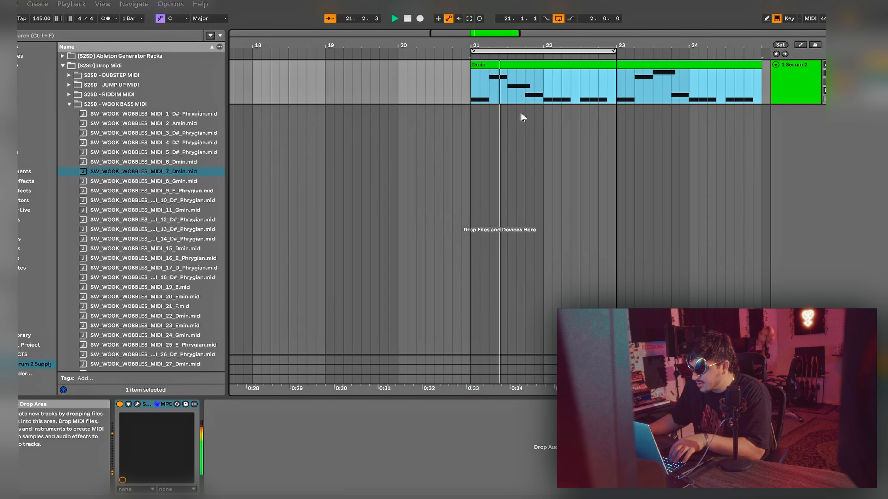
Place SW_WOOK_WOBBLES_MIDI_9_E_Phrygian.mid at bar 21 of the Serum 2 track without importing its tempo data, and play it.
{"action": "left_click_drag", "start_coordinate": [159, 191], "coordinate": [411, 90]}
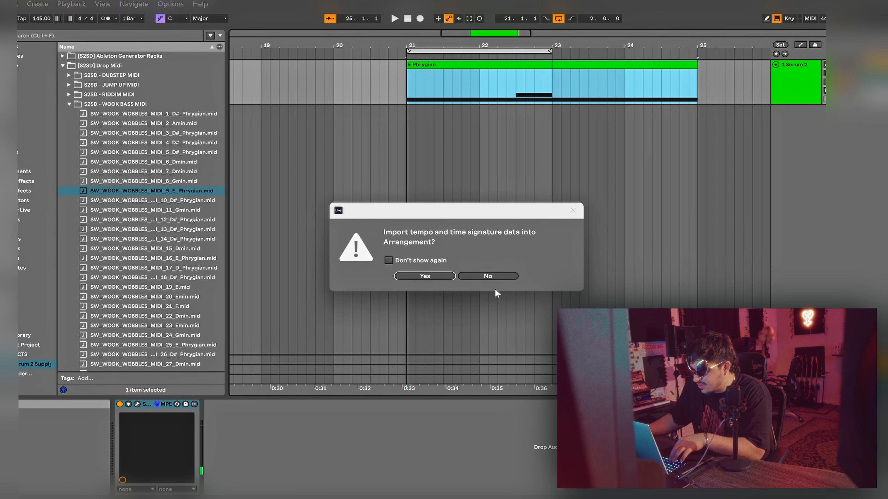
{"action": "left_click", "coordinate": [487, 276]}
{"action": "key", "text": "space"}
{"action": "key", "text": "space"}
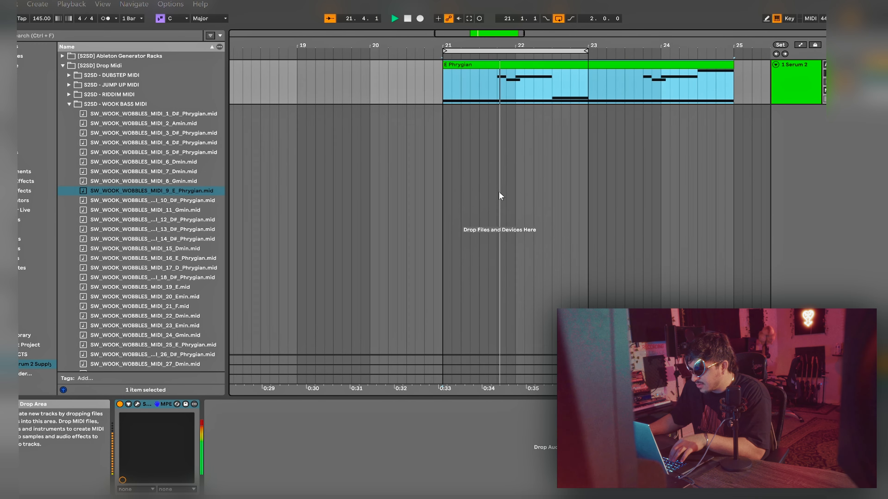
Place SW_WOOK_WOBBLES_MIDI_13_D#_Phrygian.mid at bar 21 of the Serum 2 track without importing its tempo data, and play it.
{"action": "mouse_move", "coordinate": [163, 230]}
{"action": "left_mouse_down"}
{"action": "mouse_move", "coordinate": [451, 112]}
{"action": "mouse_move", "coordinate": [415, 89]}
{"action": "left_mouse_up"}
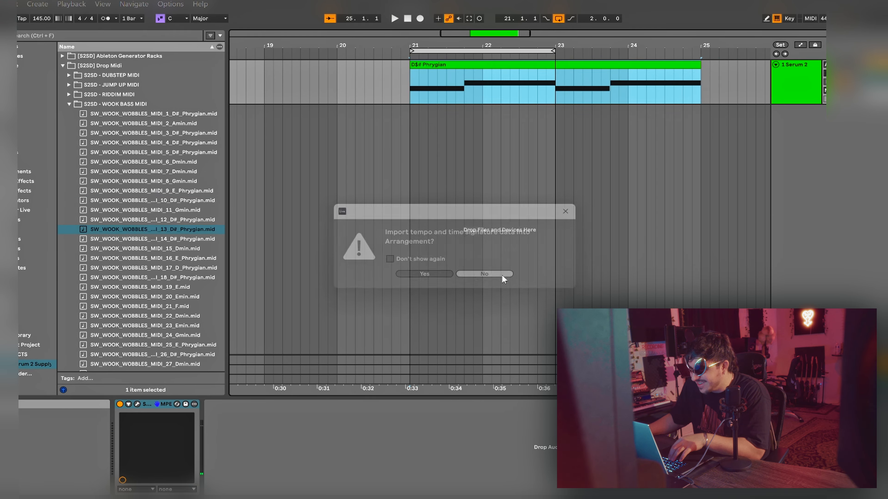
{"action": "left_click", "coordinate": [501, 276]}
{"action": "key", "text": "space"}
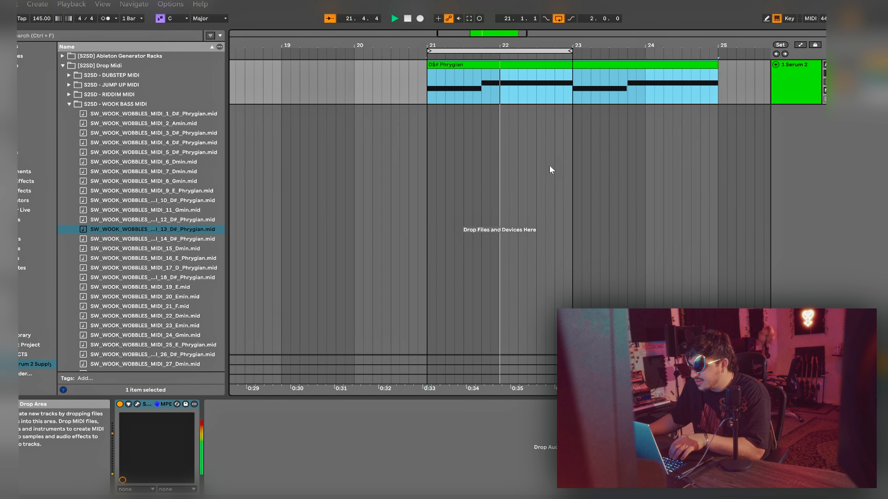
Reopen the Serum 2 window and try adjusting the LFO scaling in the global voice control settings.
{"action": "left_click", "coordinate": [137, 404]}
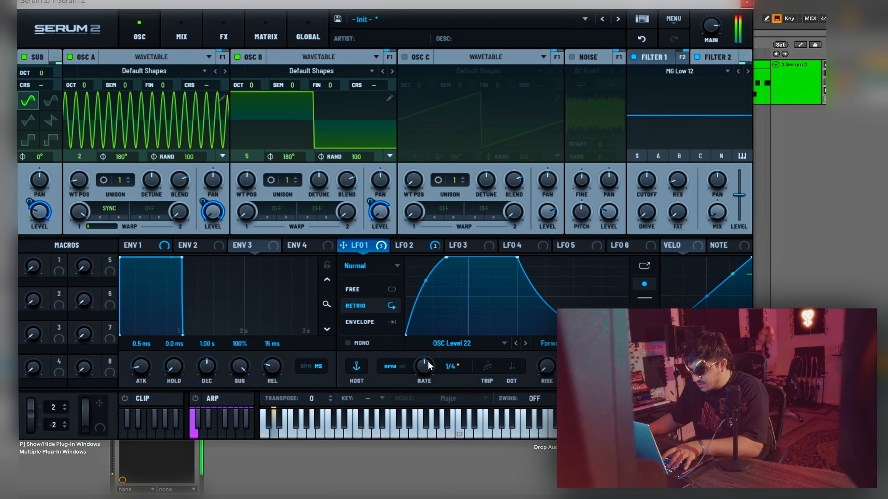
{"action": "left_click", "coordinate": [308, 27]}
{"action": "mouse_move", "coordinate": [447, 215]}
{"action": "left_mouse_down"}
{"action": "mouse_move", "coordinate": [441, 225]}
{"action": "mouse_move", "coordinate": [452, 204]}
{"action": "left_mouse_up"}
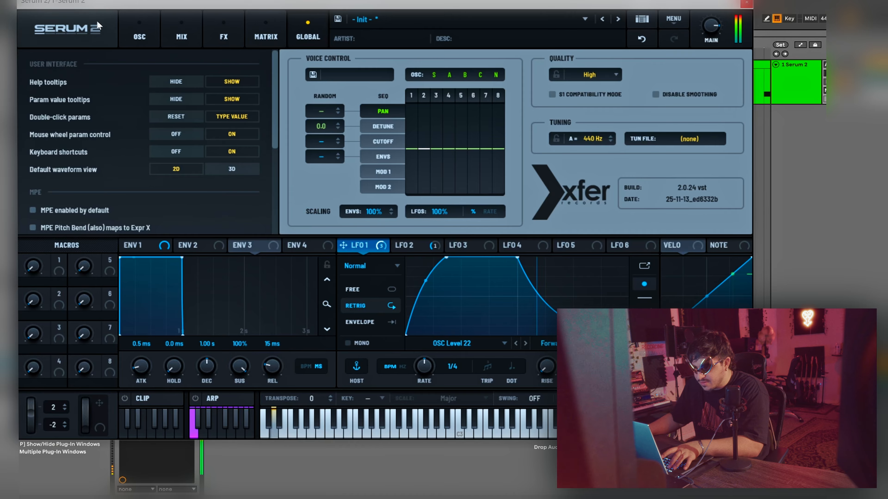
{"action": "left_click", "coordinate": [139, 30]}
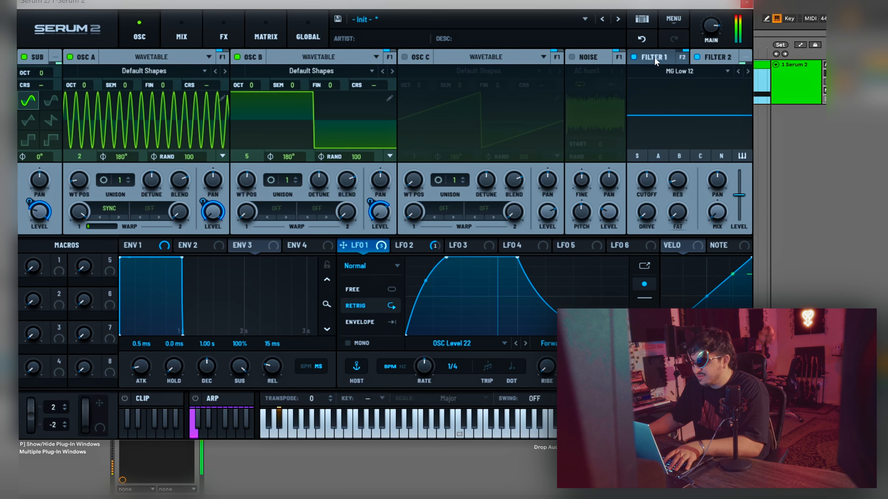
Lower oscillator A's Sync warp amount and modulate it with LFO 3, shaped as a short square pulse at the start of the cycle.
{"action": "left_click_drag", "start_coordinate": [79, 211], "coordinate": [77, 234]}
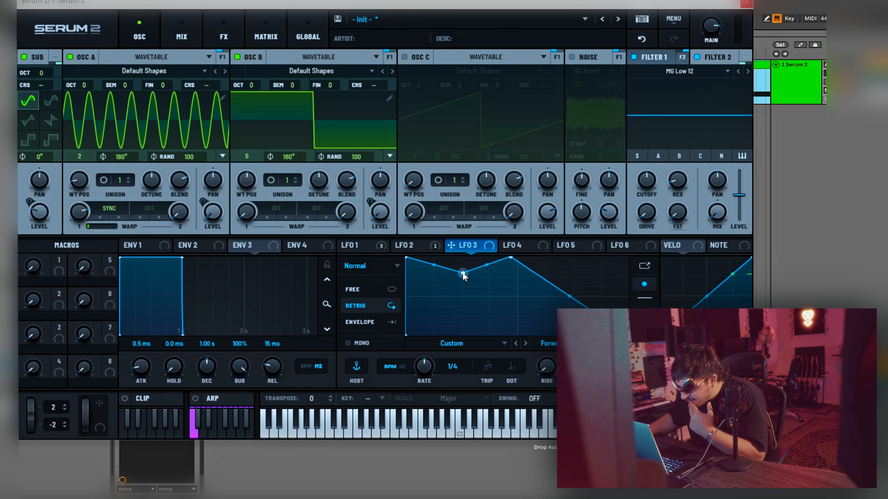
{"action": "left_click_drag", "start_coordinate": [463, 273], "coordinate": [458, 351]}
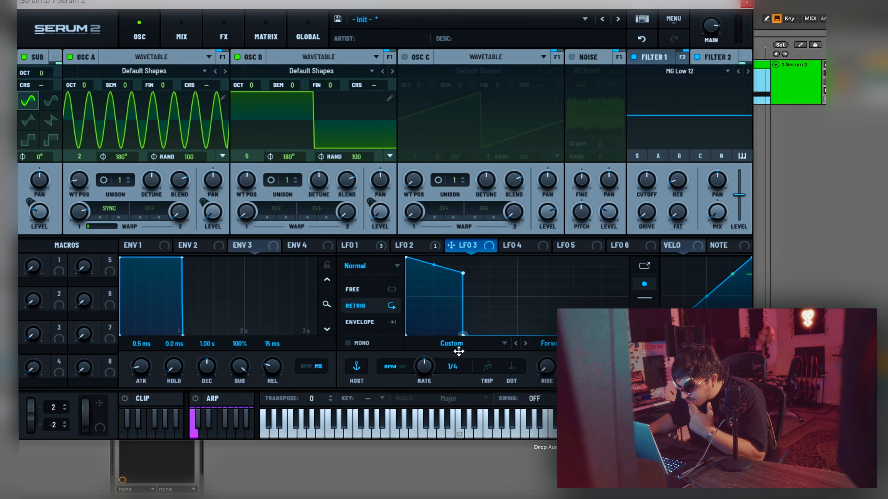
{"action": "left_click_drag", "start_coordinate": [468, 247], "coordinate": [82, 214]}
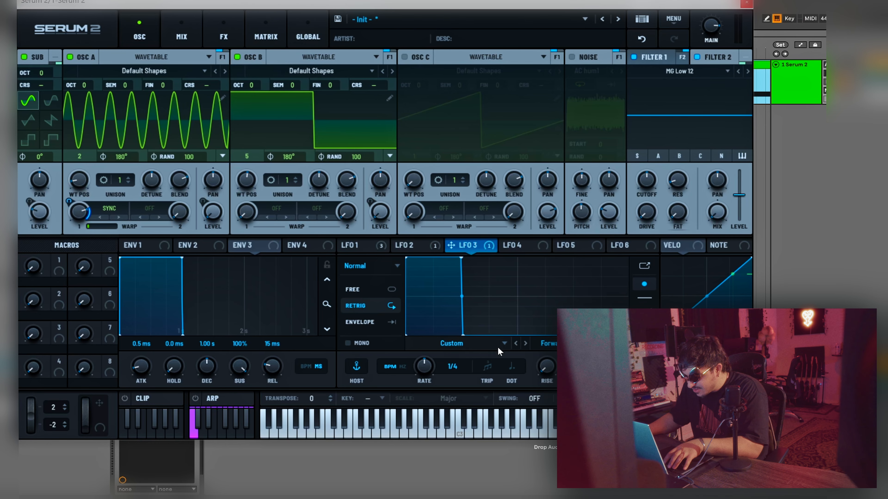
{"action": "key", "text": "space"}
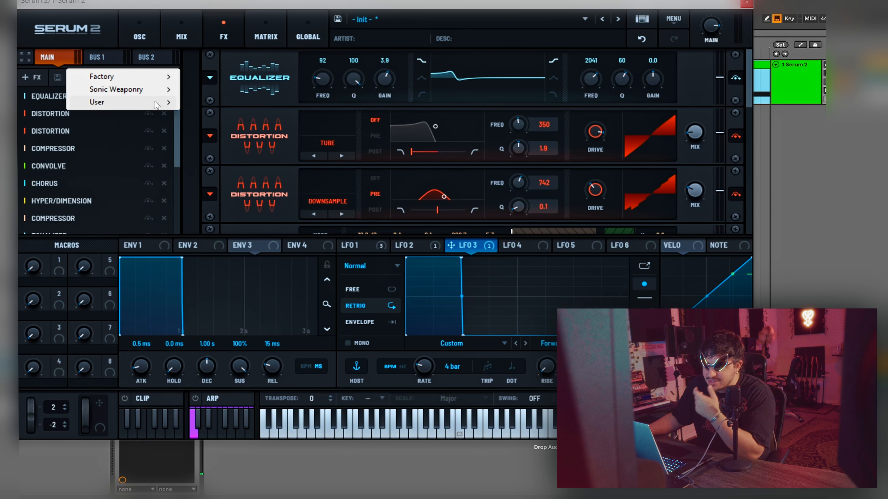
Load the Wet and Girthy Wubs N Wobbles FX chain from Sonic Weaponry's Serum 2 Supply Drop, Bass Design, Wook Bass category.
{"action": "mouse_move", "coordinate": [122, 89]}
{"action": "mouse_move", "coordinate": [245, 89]}
{"action": "mouse_move", "coordinate": [381, 92]}
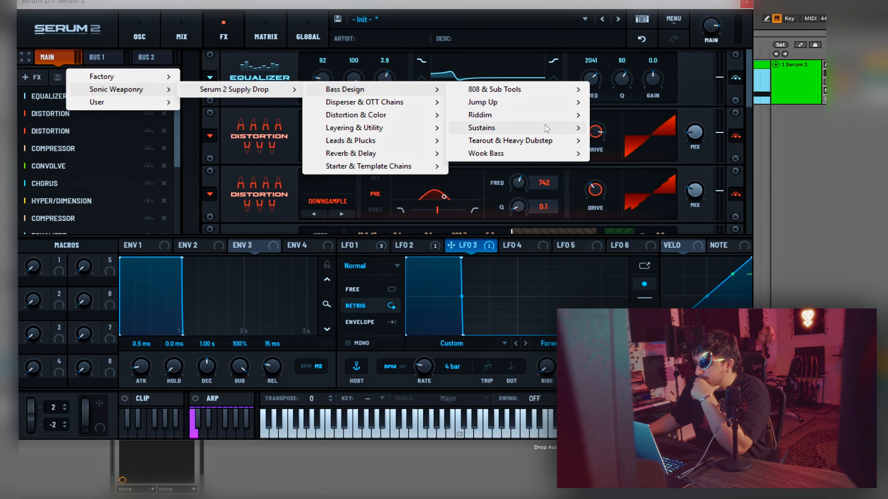
{"action": "mouse_move", "coordinate": [501, 157]}
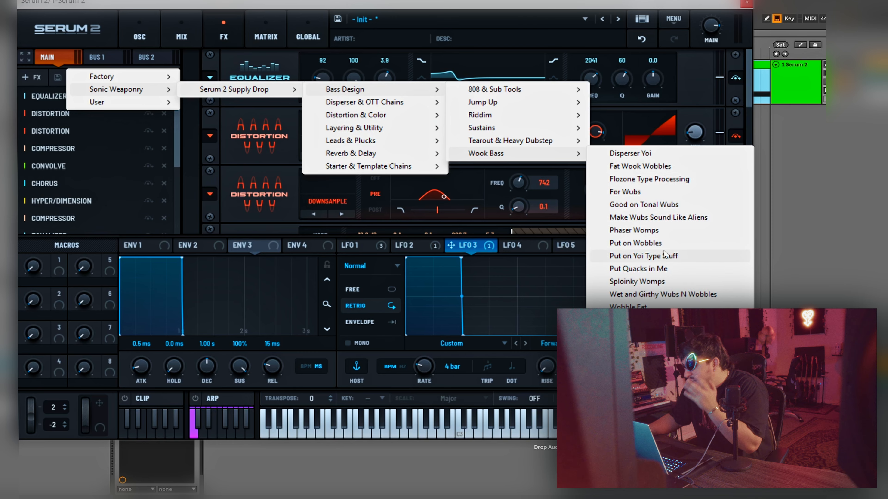
{"action": "left_click", "coordinate": [654, 295]}
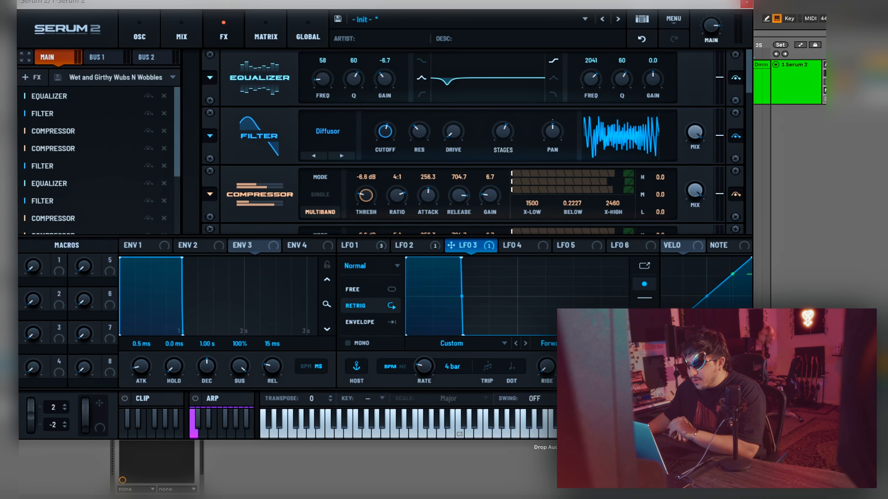
Open the list of synth preset folders.
{"action": "left_click", "coordinate": [441, 22]}
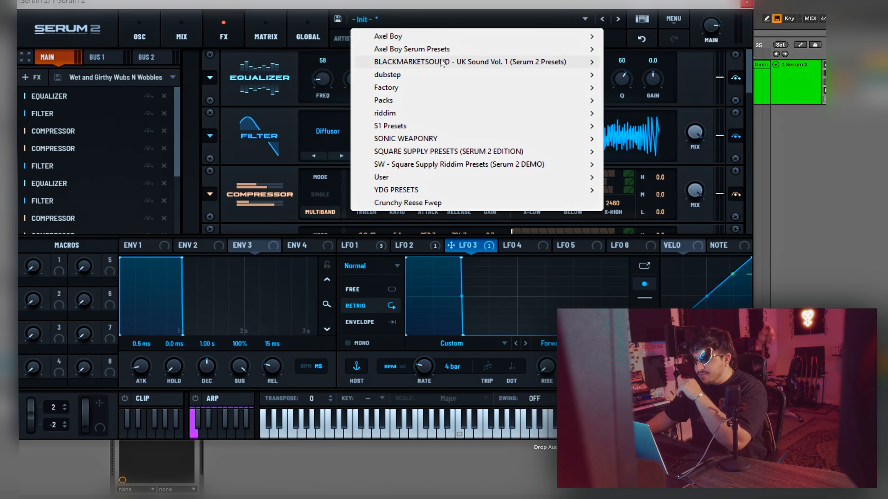